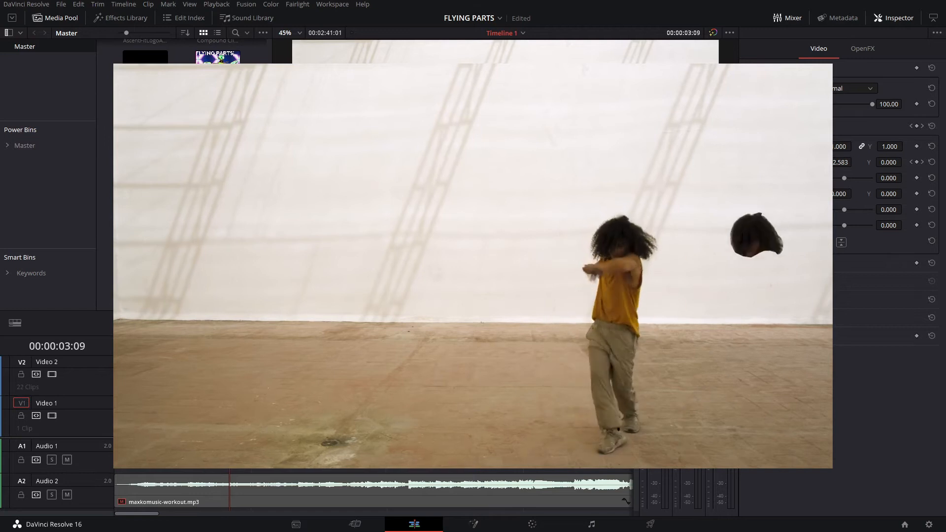
# - Scrub the playhead through the finished flying-parts effect around the first beat marker to examine its motion
pyautogui.moveTo(229, 346); pyautogui.dragTo(197, 345)
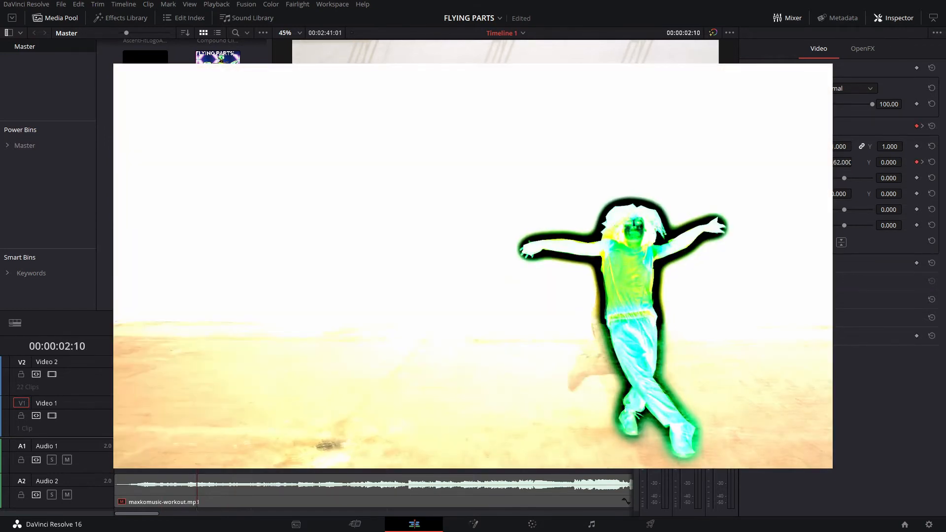
pyautogui.click(233, 340)
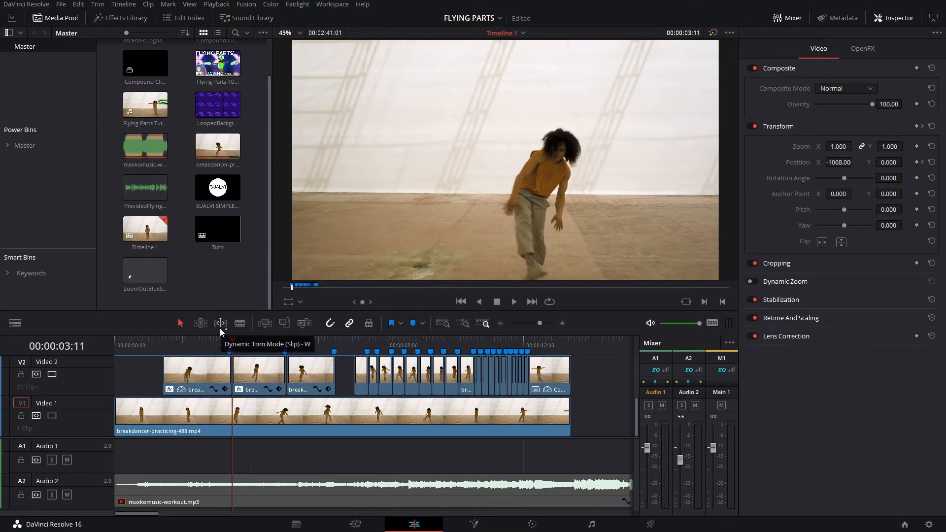
pyautogui.click(214, 354)
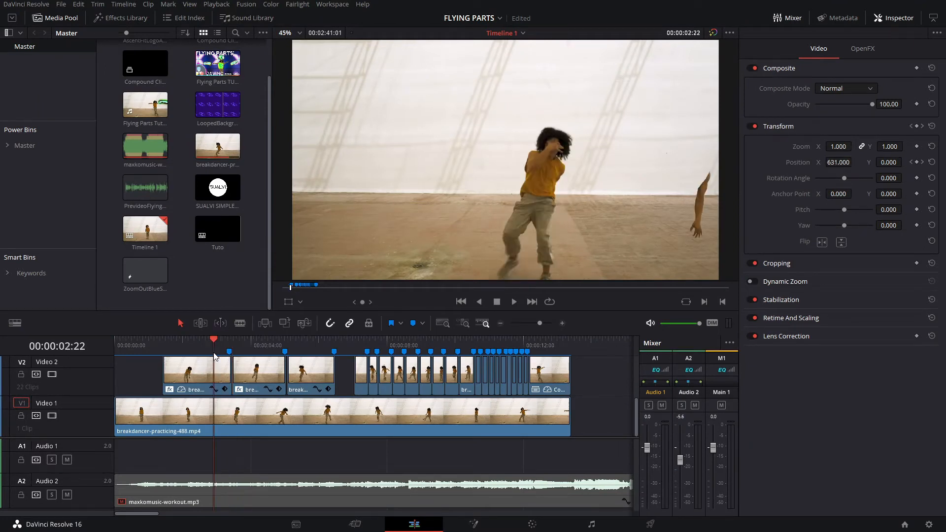
pyautogui.moveTo(214, 354)
pyautogui.mouseDown()
pyautogui.moveTo(187, 342)
pyautogui.moveTo(233, 339)
pyautogui.moveTo(211, 339)
pyautogui.mouseUp()
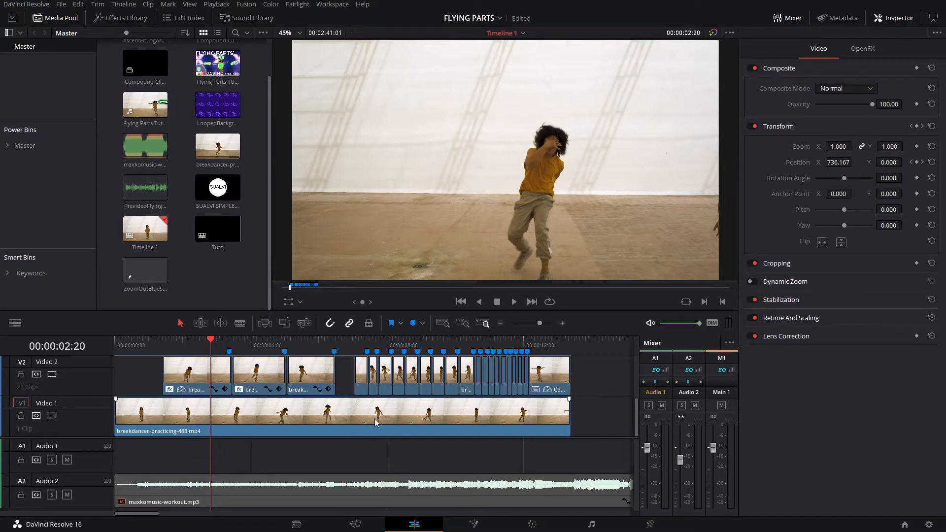
pyautogui.click(228, 345)
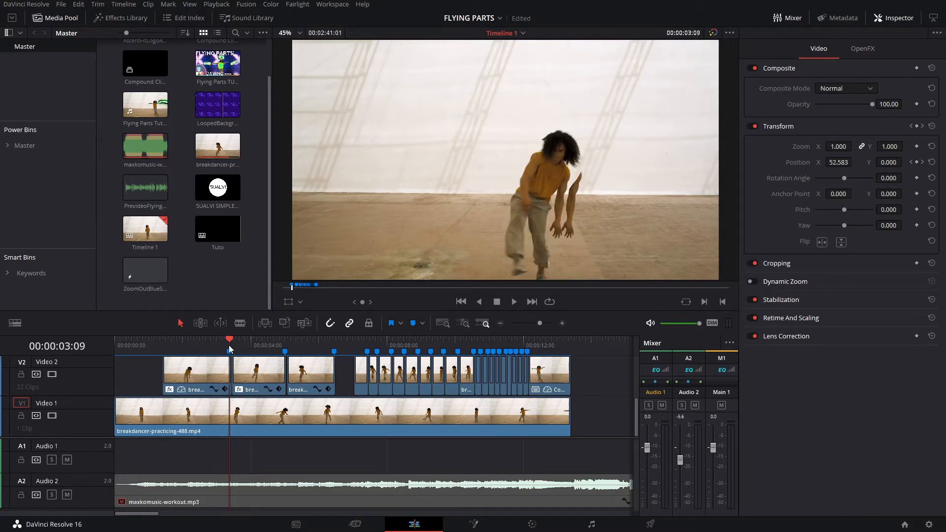
# - Examine the waveform of the maxkomusic-workout.mp3 clip on Audio 2 against the beat markers
pyautogui.click(351, 490)
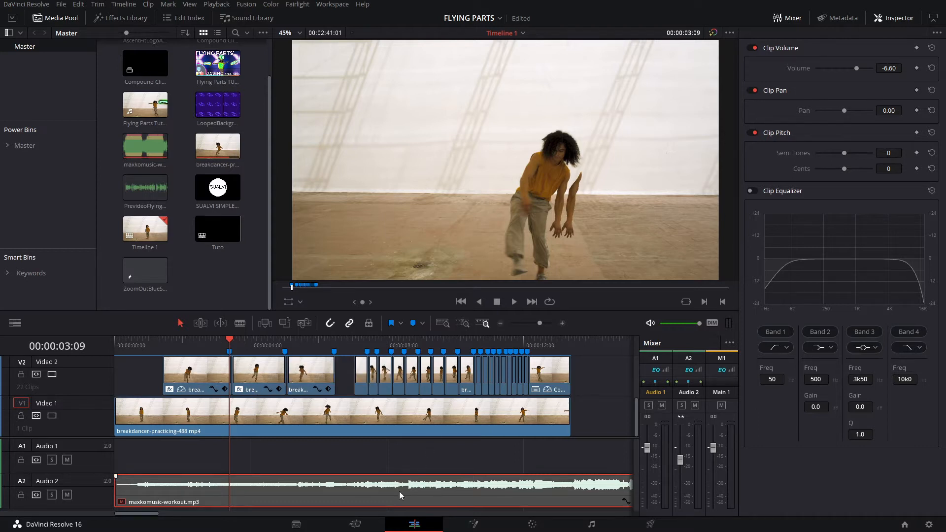
pyautogui.click(598, 412)
pyautogui.click(278, 484)
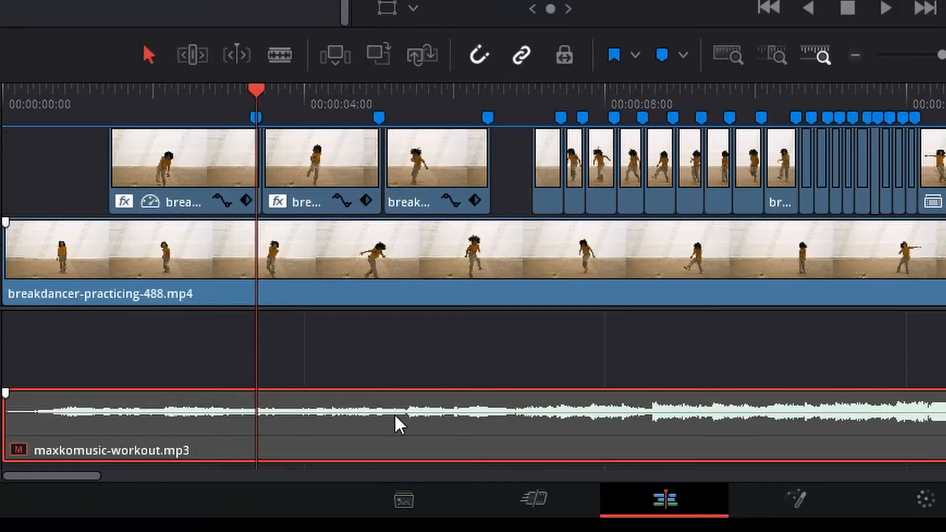
pyautogui.press('m')
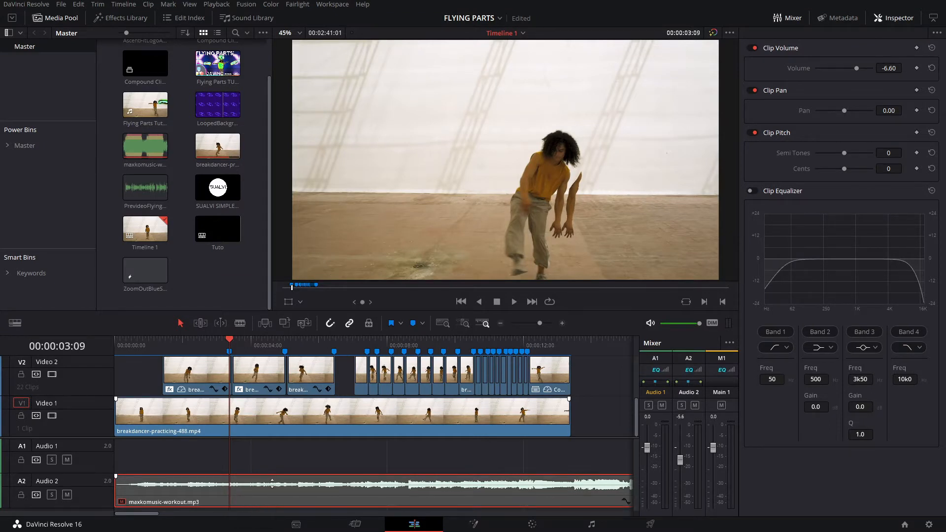
pyautogui.click(273, 458)
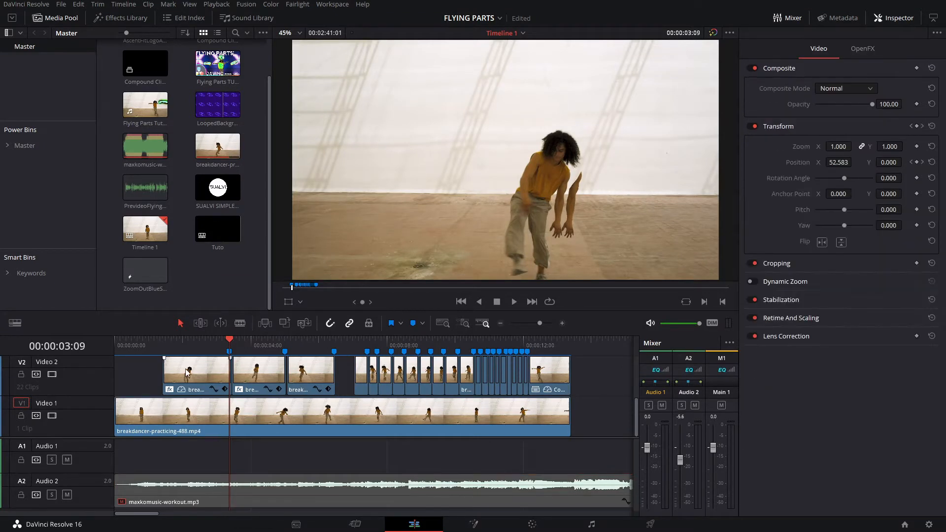
pyautogui.click(195, 350)
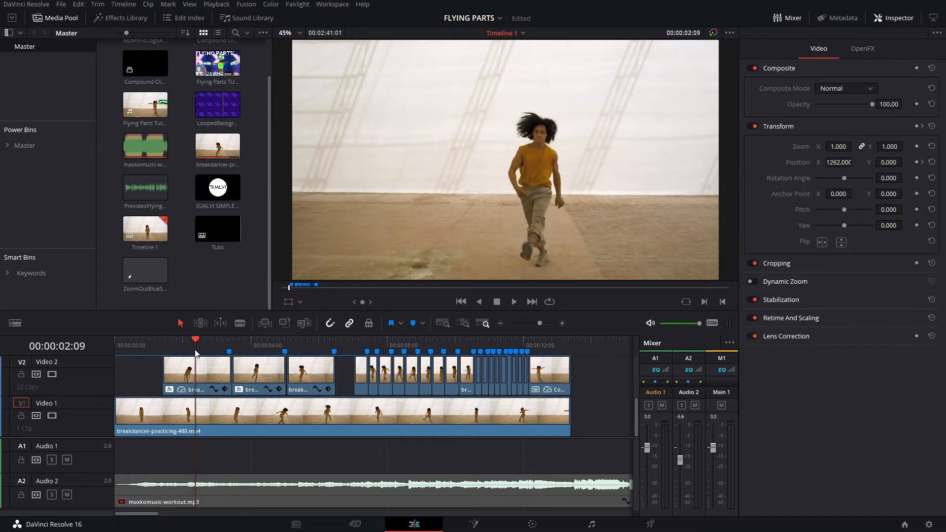
pyautogui.press('m')
pyautogui.hotkey('ctrl', 'z')
pyautogui.click(228, 355)
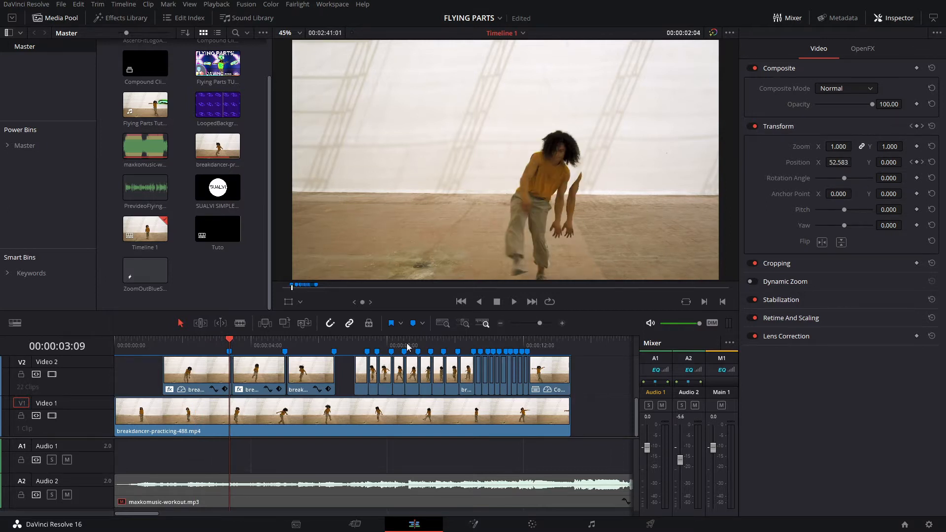
# - Examine the finished effect clips on Video 2, including the transform settings of the second and third clips
pyautogui.hscroll(6, 391, 422)
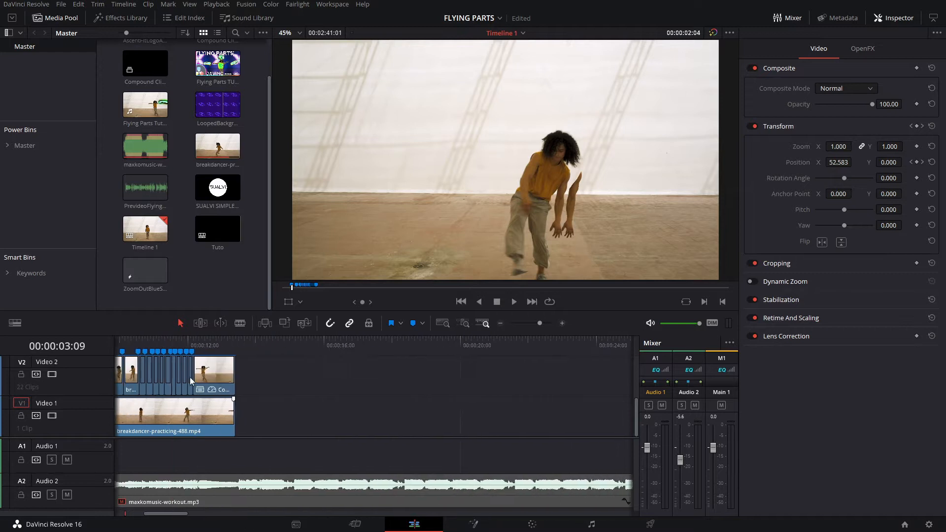
pyautogui.hscroll(-6, 190, 381)
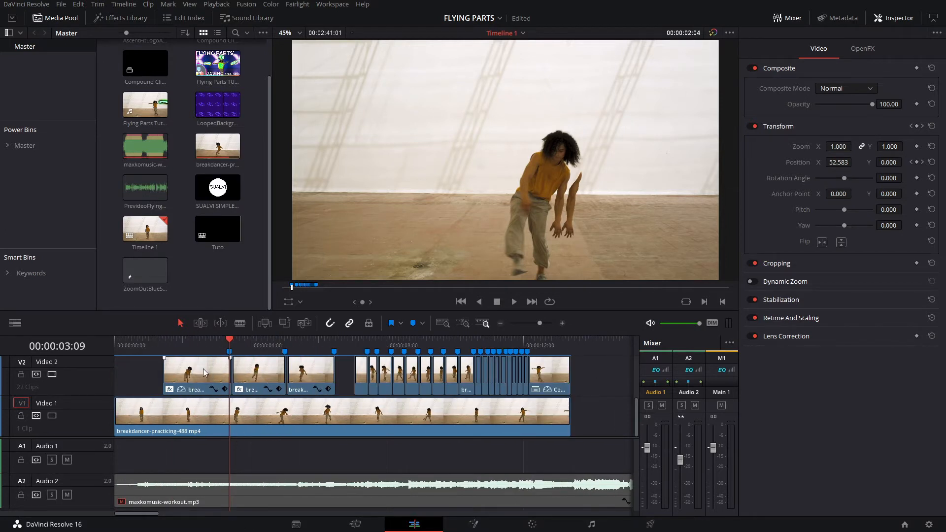
pyautogui.click(269, 373)
pyautogui.click(312, 373)
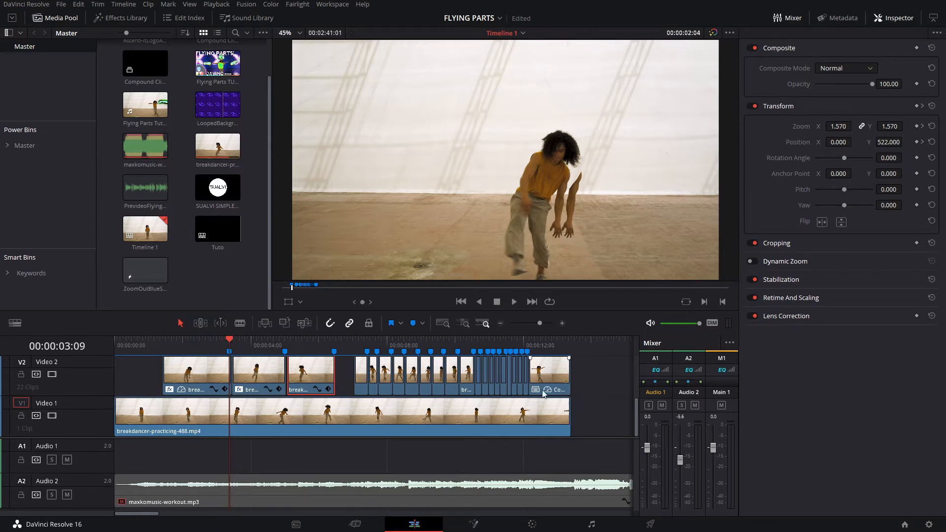
# - Place another breakdancer-practicing-488.mp4 clip on Video 1 in the empty area after the existing clips, starting at 00:00:15:12, and hide the media pool
pyautogui.hscroll(10, 535, 380)
pyautogui.hscroll(3, 317, 375)
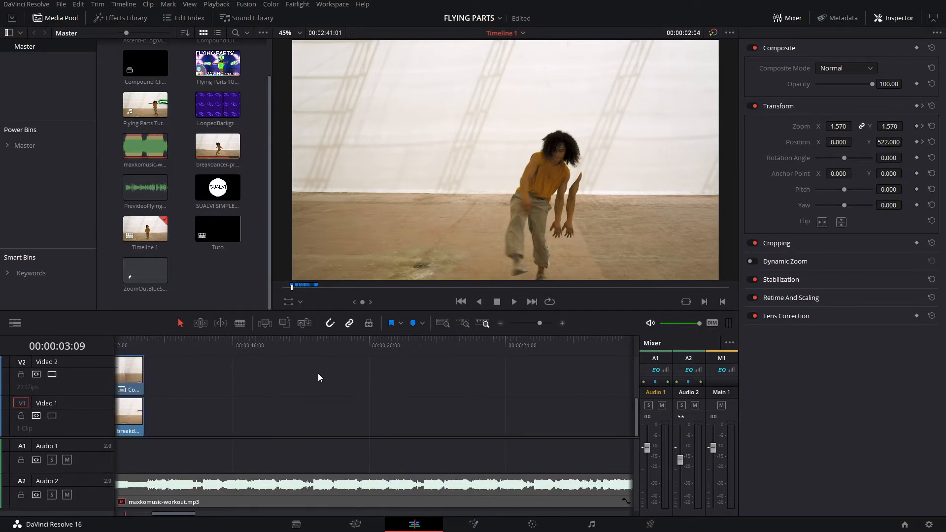
pyautogui.moveTo(223, 169); pyautogui.dragTo(180, 416)
pyautogui.click(55, 17)
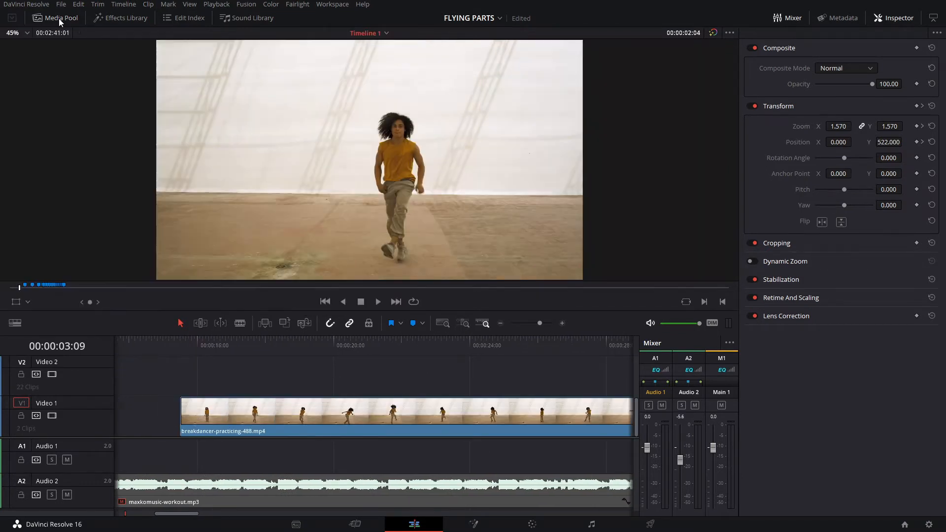
# - Scrub through the new clip and add a timeline marker at 00:00:19:10 with no clip selected
pyautogui.click(179, 344)
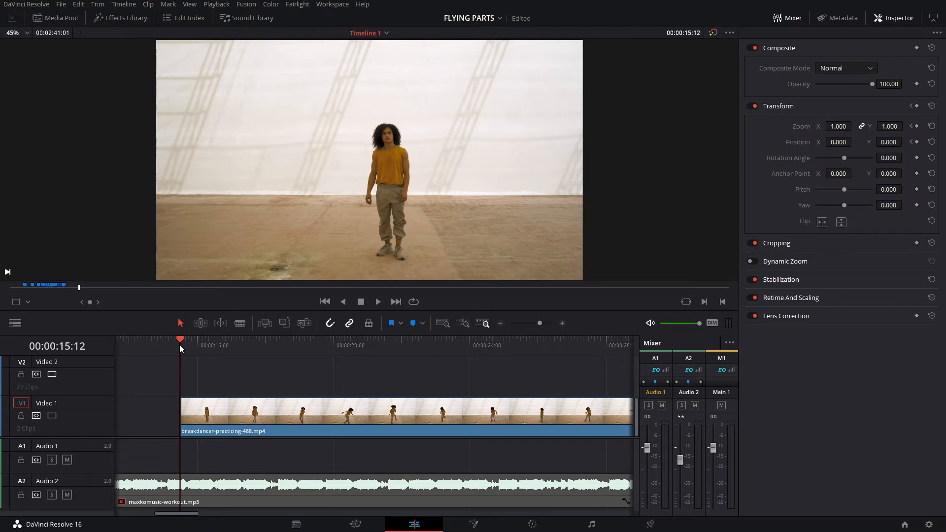
pyautogui.moveTo(181, 347); pyautogui.dragTo(314, 361)
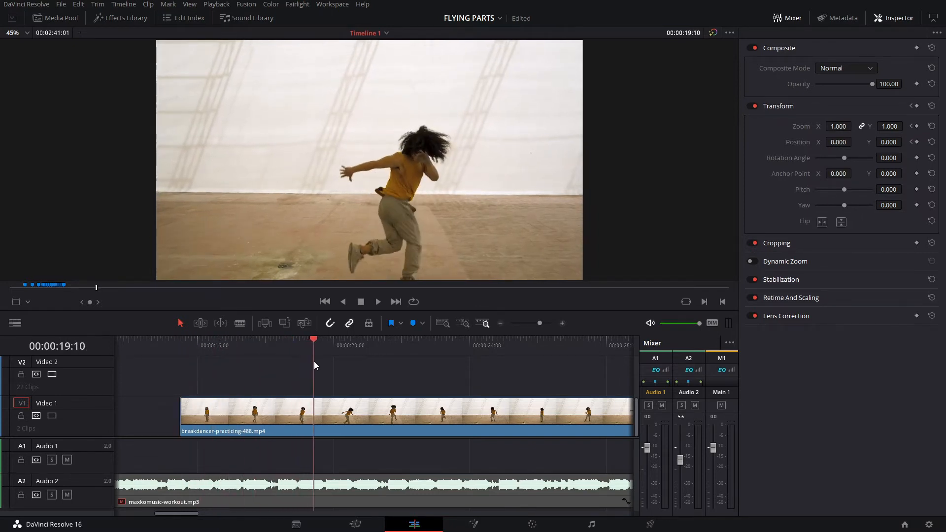
pyautogui.click(333, 422)
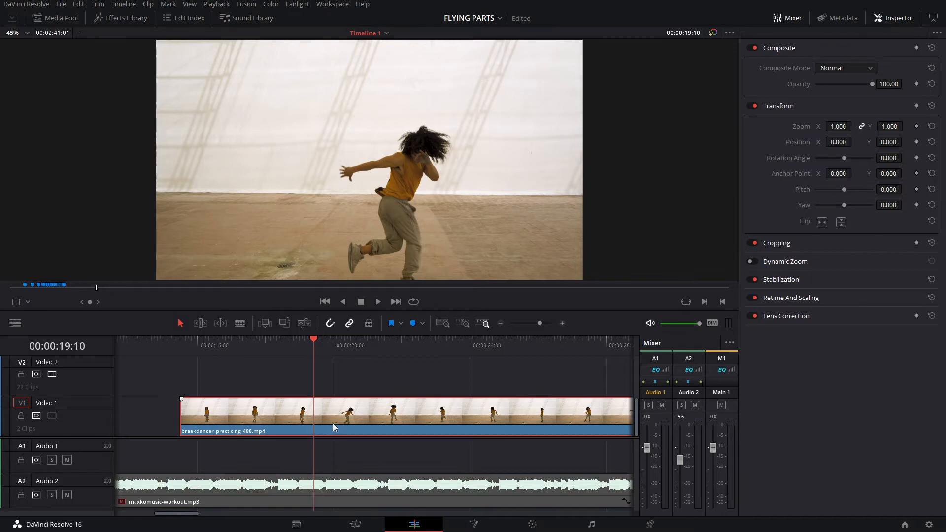
pyautogui.click(344, 379)
pyautogui.press('m')
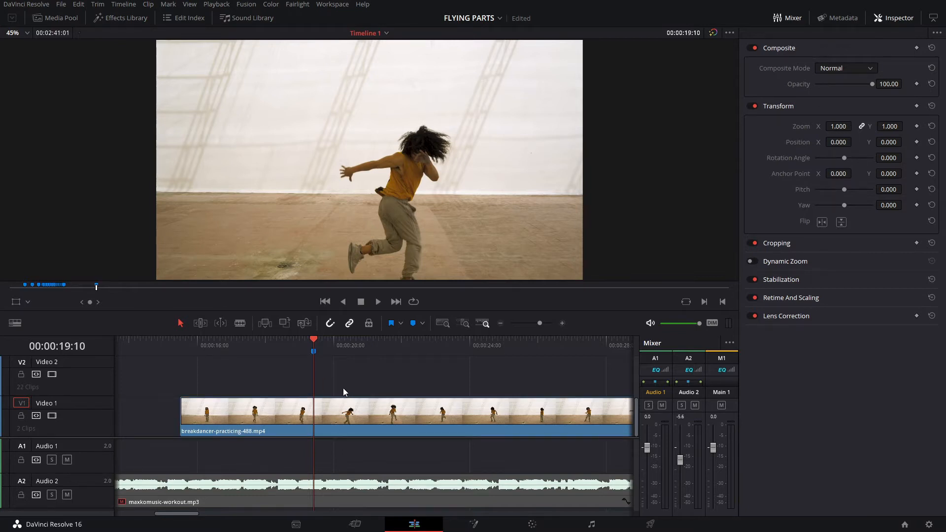
# - Duplicate the new clip onto Video 2 directly above the original and split the copy at 00:00:19:11, one frame past the marker
pyautogui.click(302, 421)
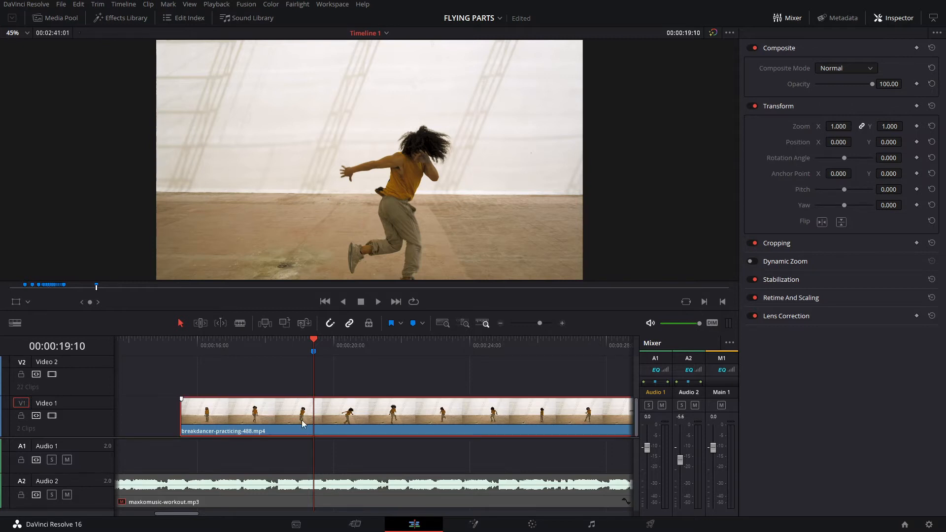
pyautogui.moveTo(292, 429); pyautogui.dragTo(295, 389)
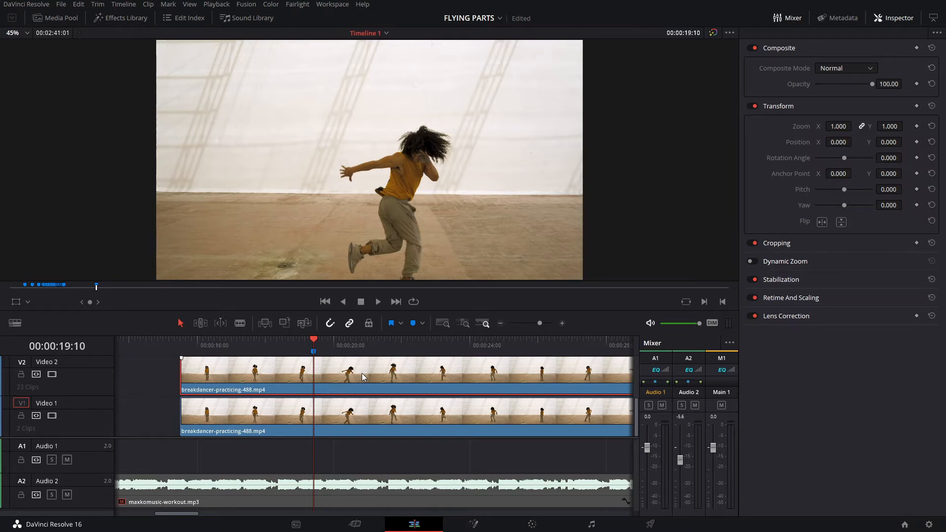
pyautogui.press('Right')
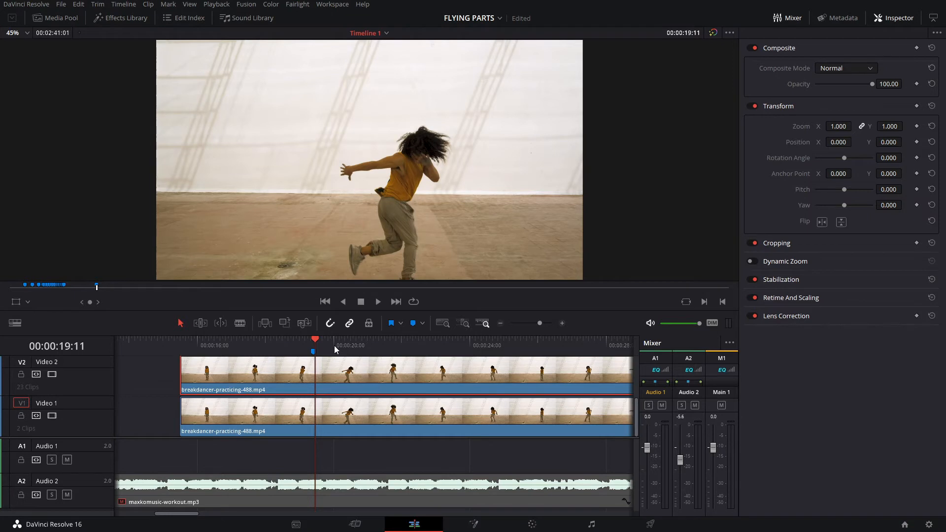
pyautogui.press('Left')
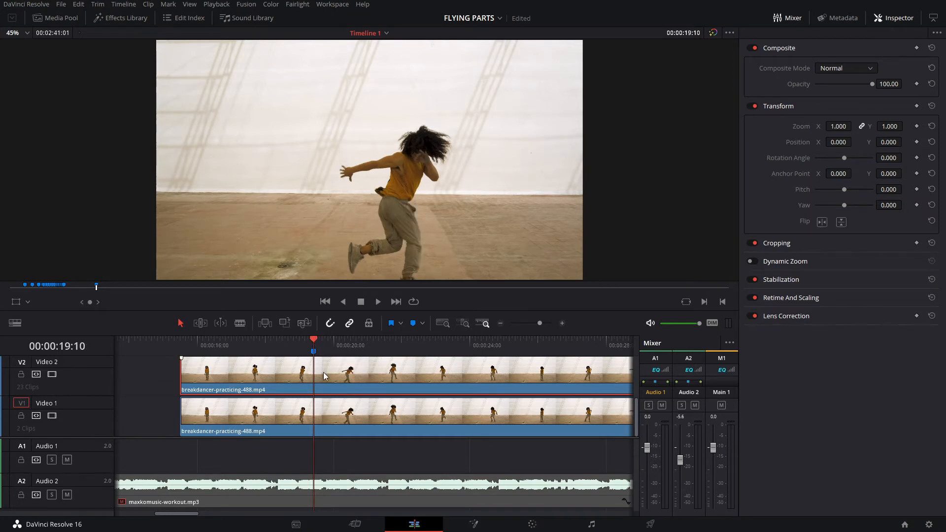
pyautogui.press('Right')
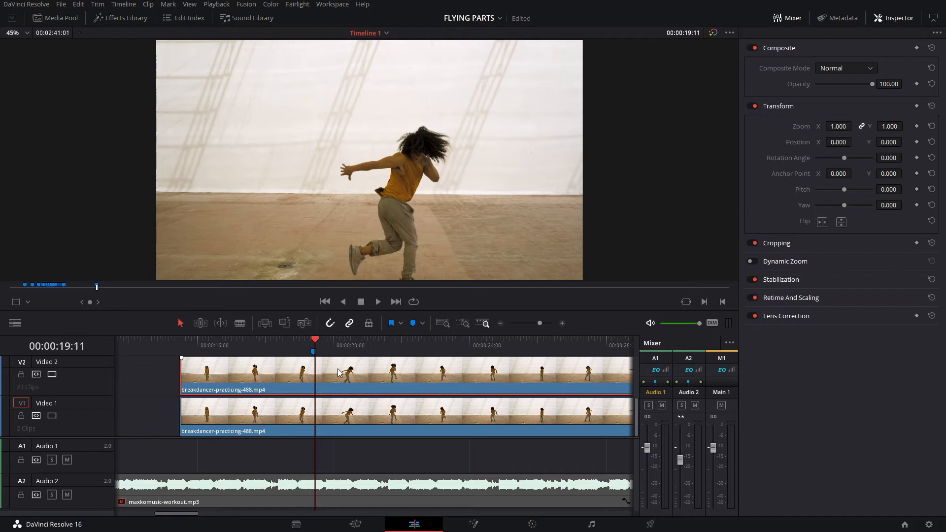
pyautogui.hotkey('ctrl', 'b')
pyautogui.click(362, 375)
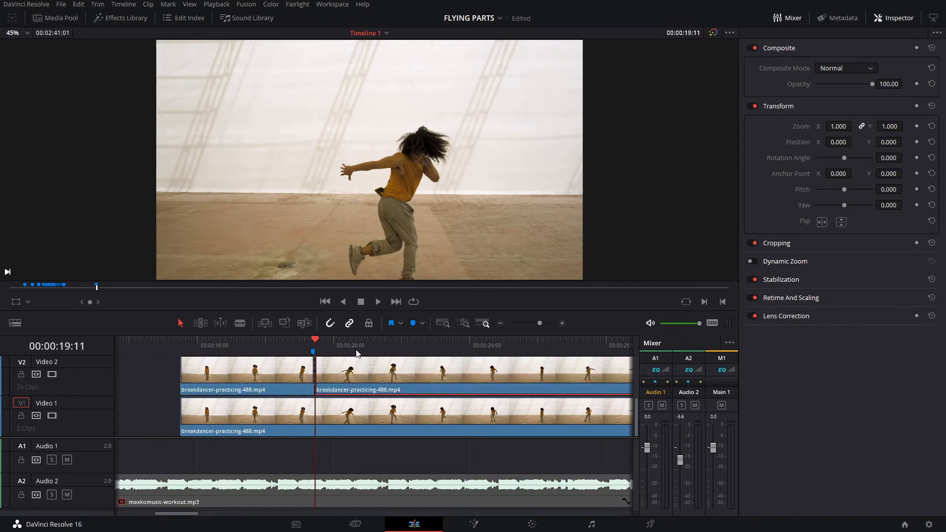
# - Play on to find the next cut point, add a timeline marker at 00:00:22:02, and advance the playhead one frame
pyautogui.press('space')
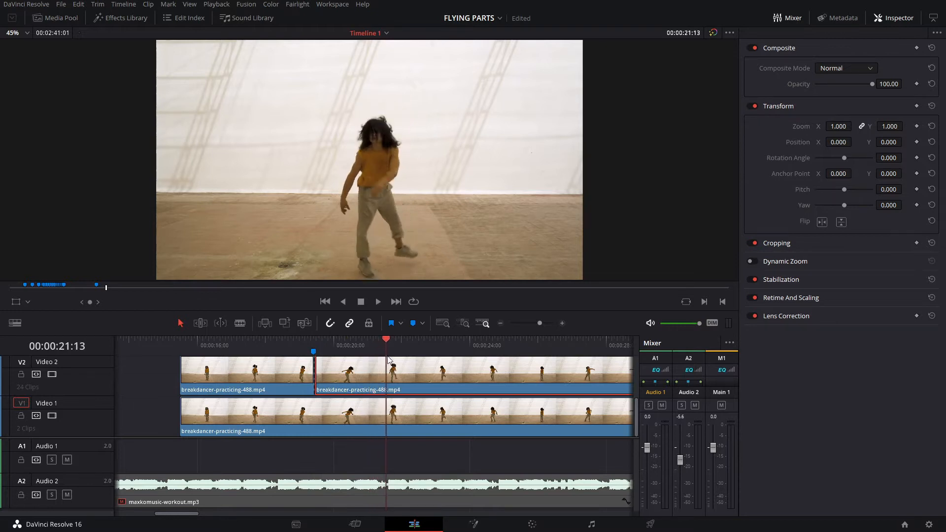
pyautogui.press('space')
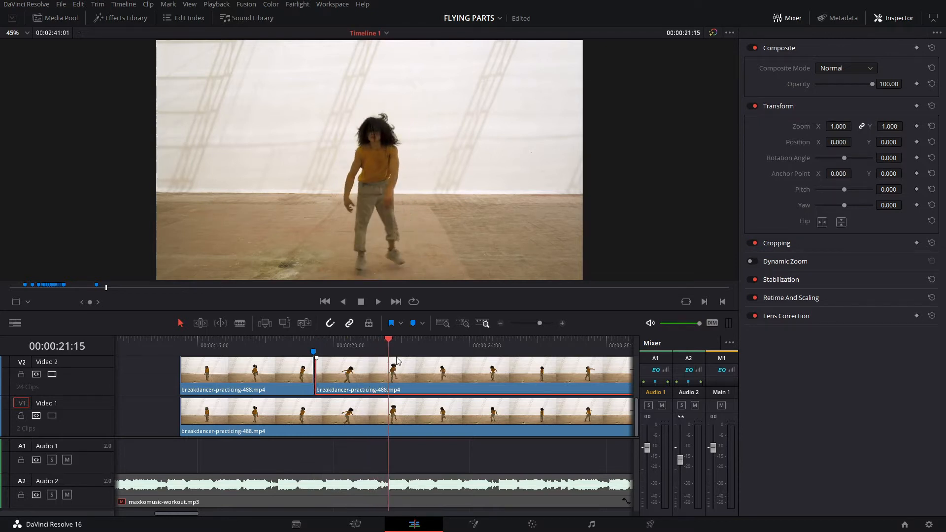
pyautogui.moveTo(389, 360); pyautogui.dragTo(397, 397)
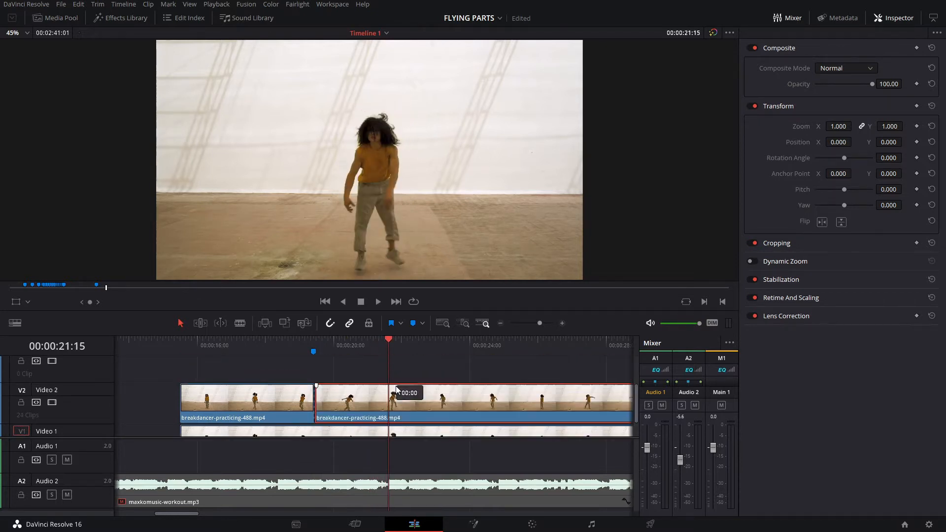
pyautogui.moveTo(385, 340); pyautogui.dragTo(404, 344)
pyautogui.click(419, 362)
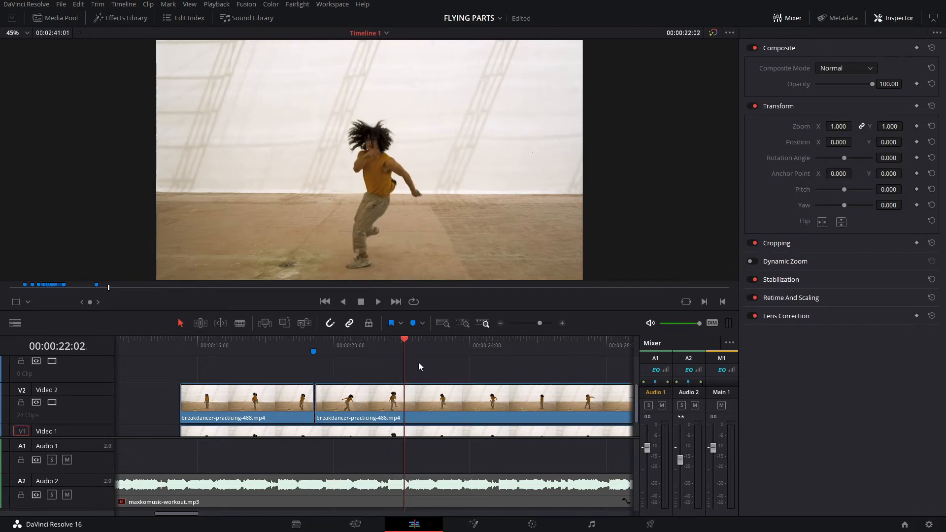
pyautogui.press('Right')
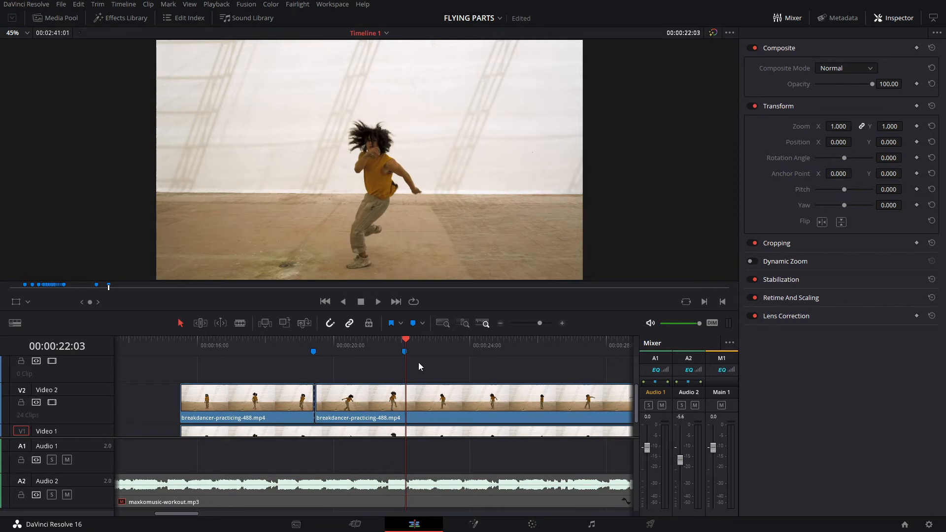
# - Split the second Video 2 section at 00:00:22:03 and delete the part after the cut
pyautogui.click(438, 396)
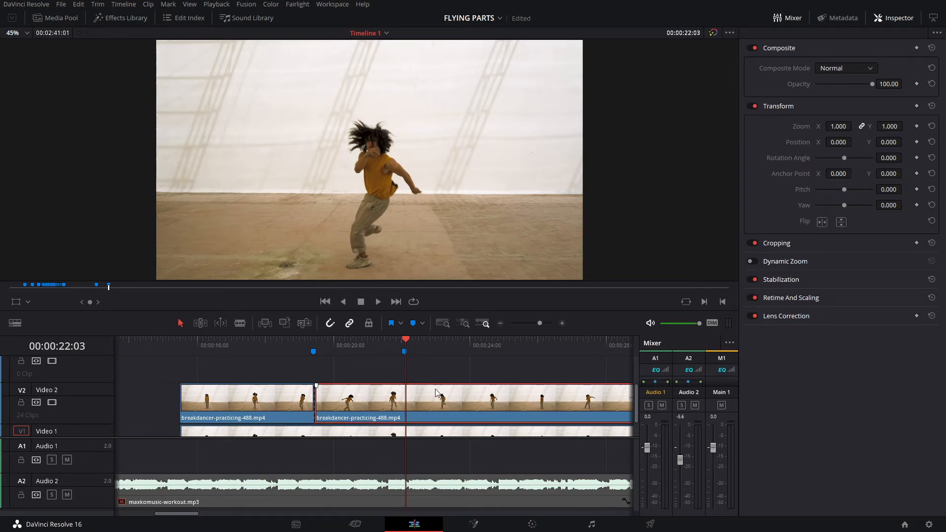
pyautogui.hotkey('ctrl', 'b')
pyautogui.press('Delete')
pyautogui.moveTo(436, 389); pyautogui.dragTo(521, 357)
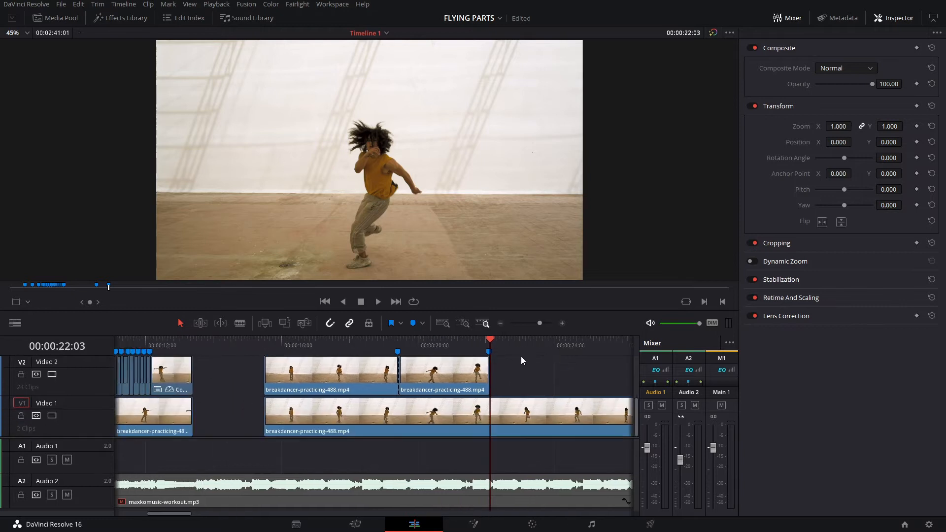
# - Select the new Video 1 clip and move the playhead back to the marker at 00:00:19:10
pyautogui.moveTo(372, 344); pyautogui.dragTo(383, 362)
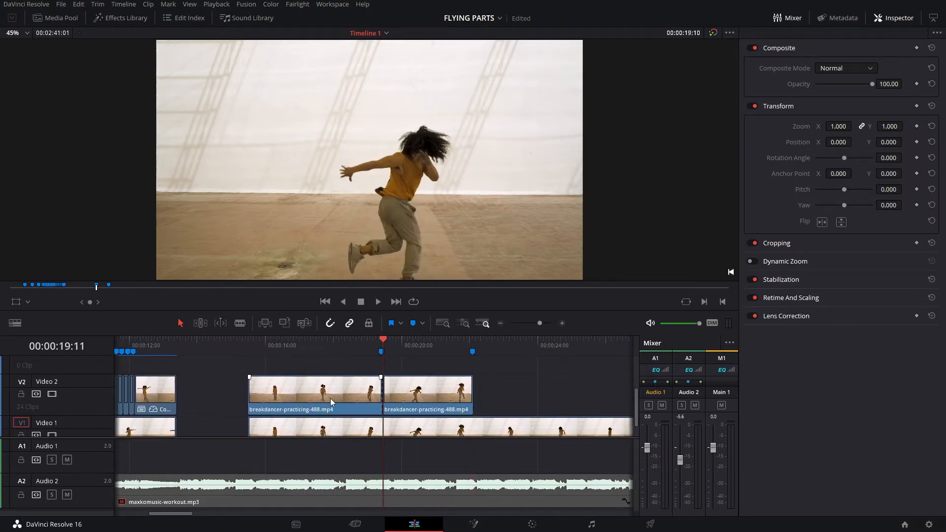
pyautogui.click(355, 424)
pyautogui.click(383, 343)
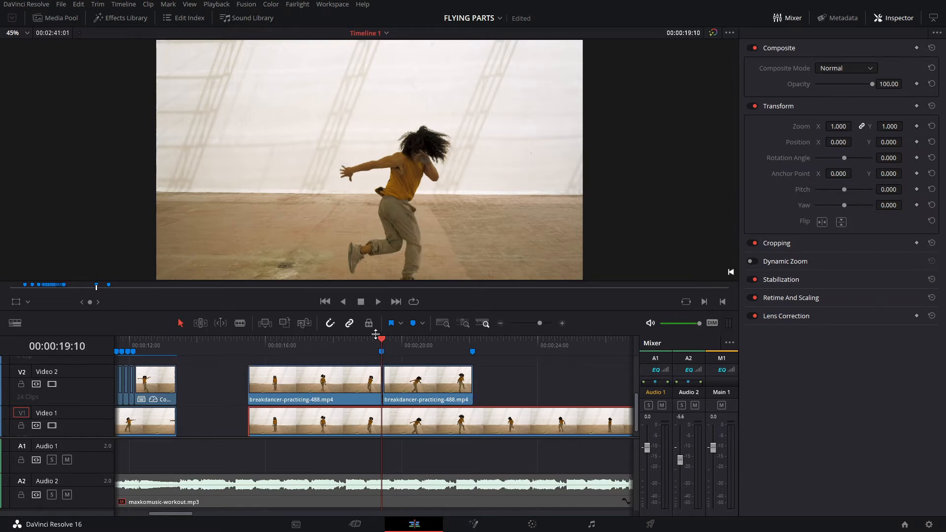
# - Freeze the first Video 2 section of the new clip at 00:00:19:10 and disable the second Video 2 section
pyautogui.click(356, 386)
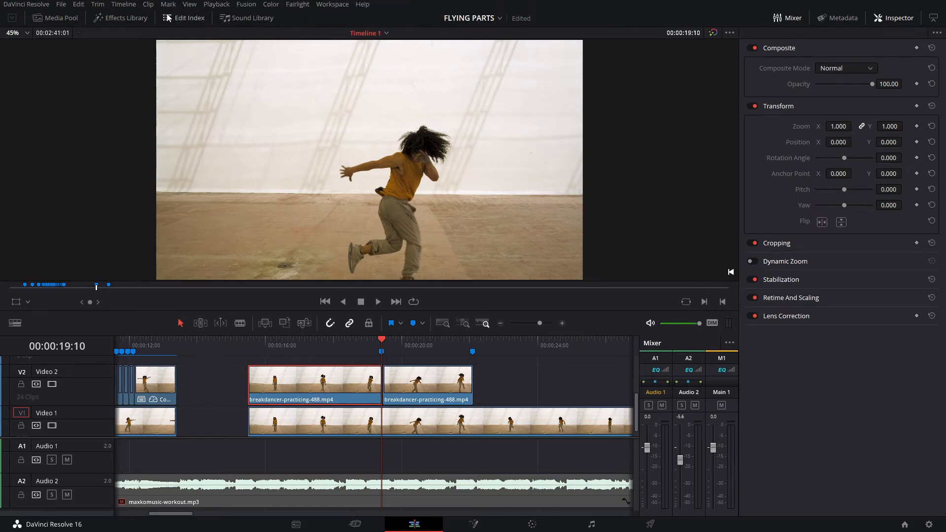
pyautogui.click(148, 4)
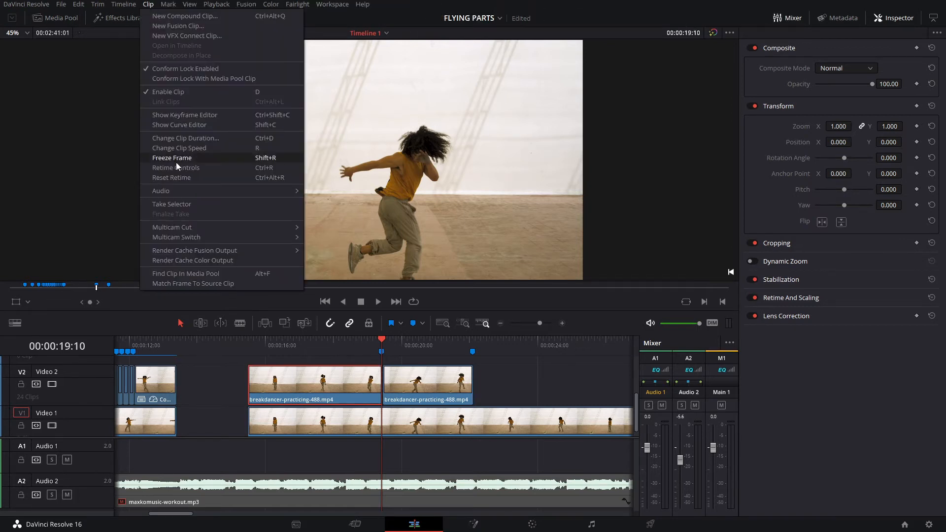
pyautogui.click(340, 392)
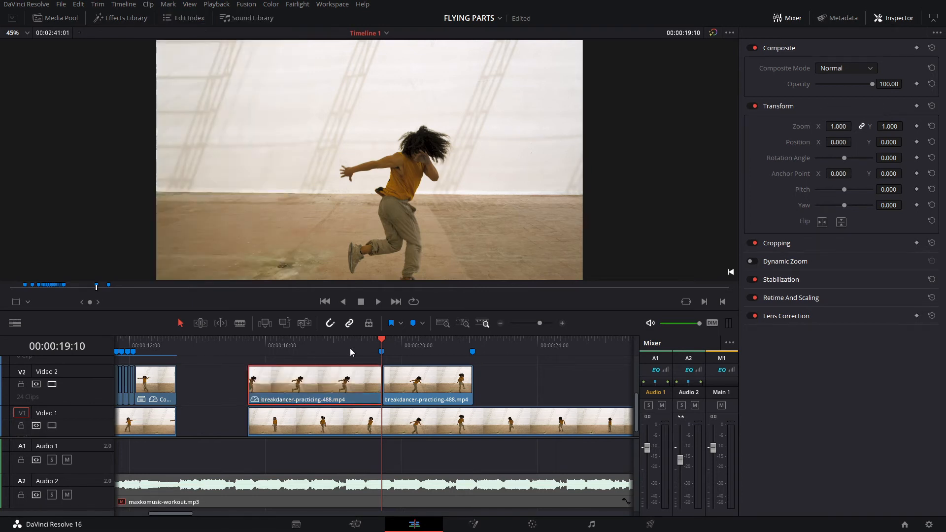
pyautogui.click(414, 384)
# - Play the frozen section from its start at 00:00:15:12, and return the playhead to the marker at 00:00:19:10
pyautogui.moveTo(291, 351); pyautogui.dragTo(249, 351)
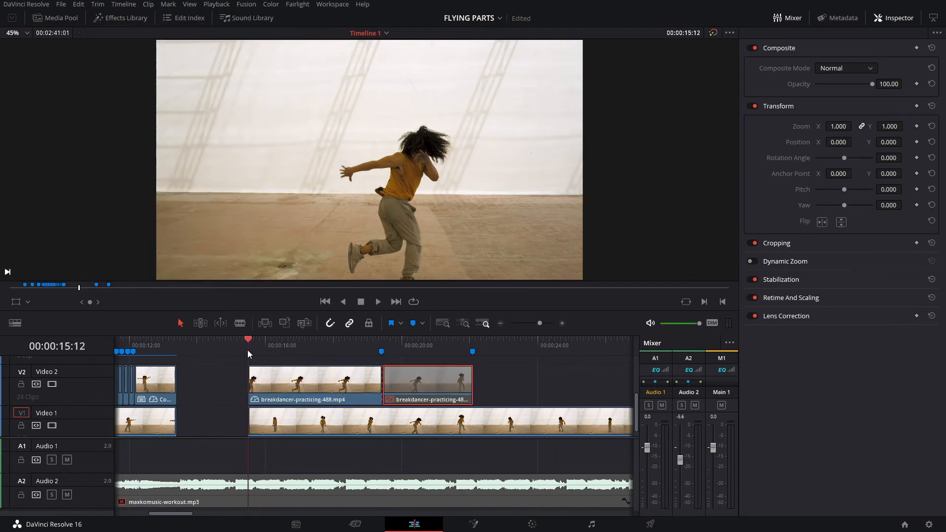
pyautogui.press('space')
pyautogui.moveTo(401, 346); pyautogui.dragTo(381, 346)
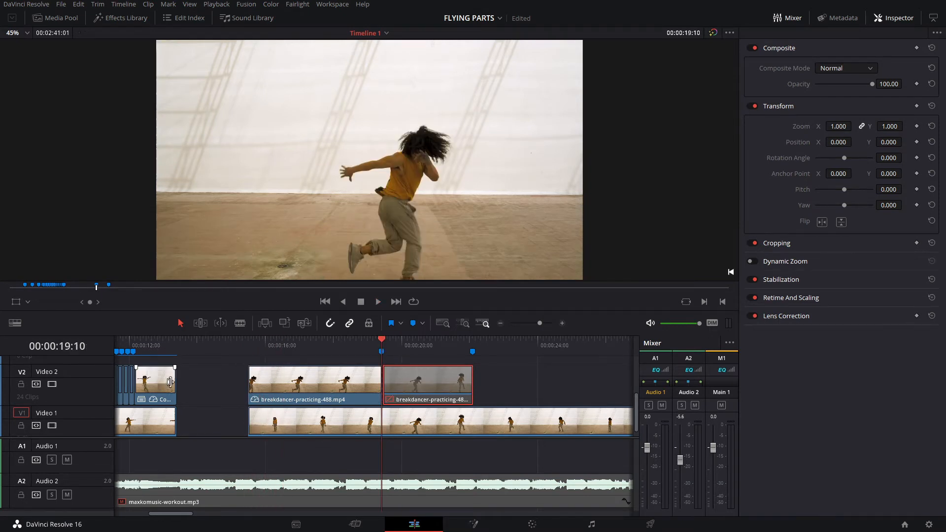
# - Open the frozen first Video 2 section of the new clip in the Fusion page
pyautogui.hscroll(-5, 291, 382)
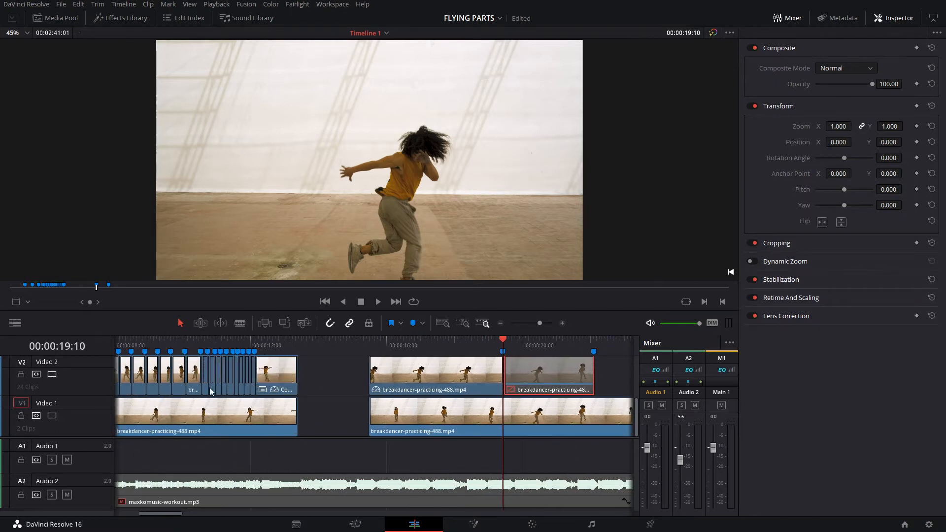
pyautogui.hscroll(2, 296, 382)
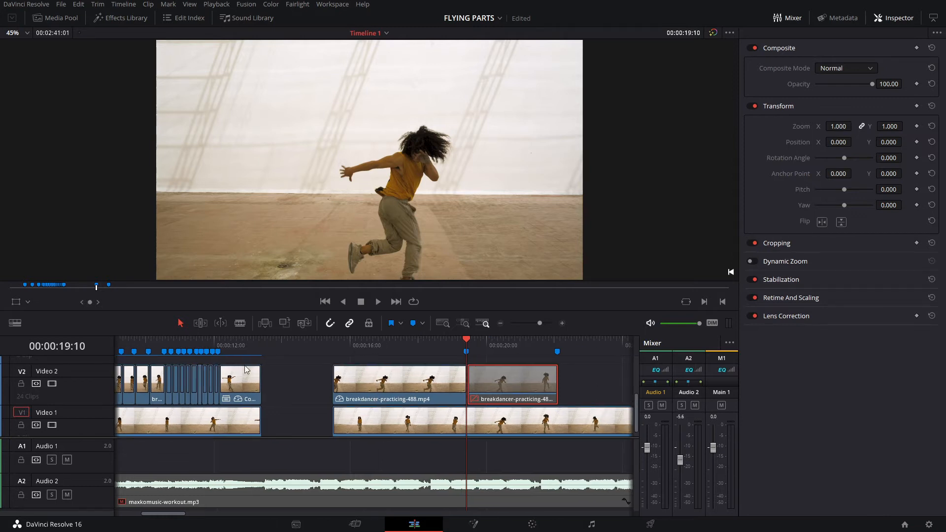
pyautogui.hscroll(6, 194, 379)
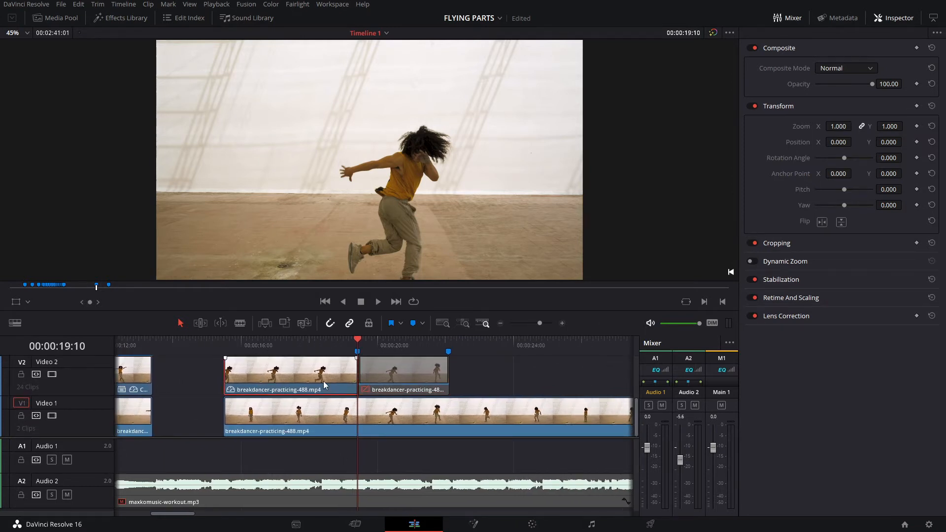
pyautogui.rightClick(324, 380)
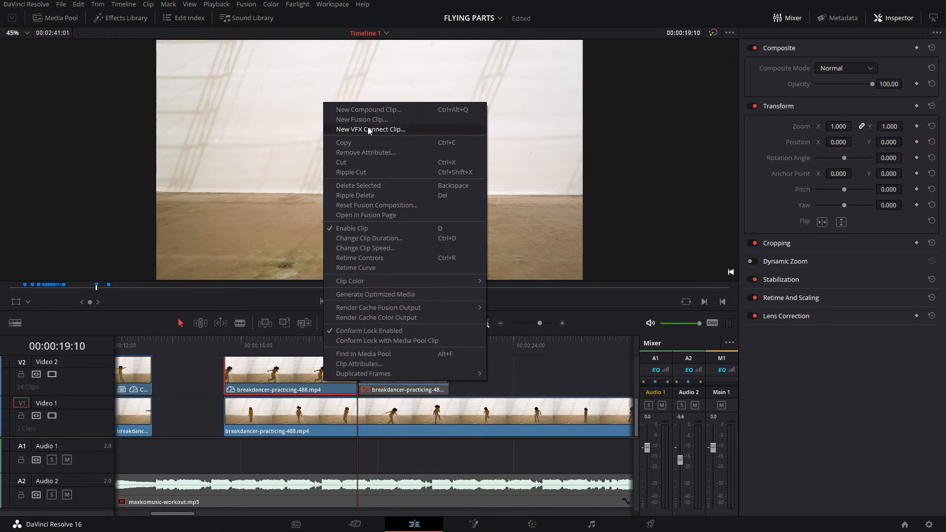
pyautogui.click(354, 214)
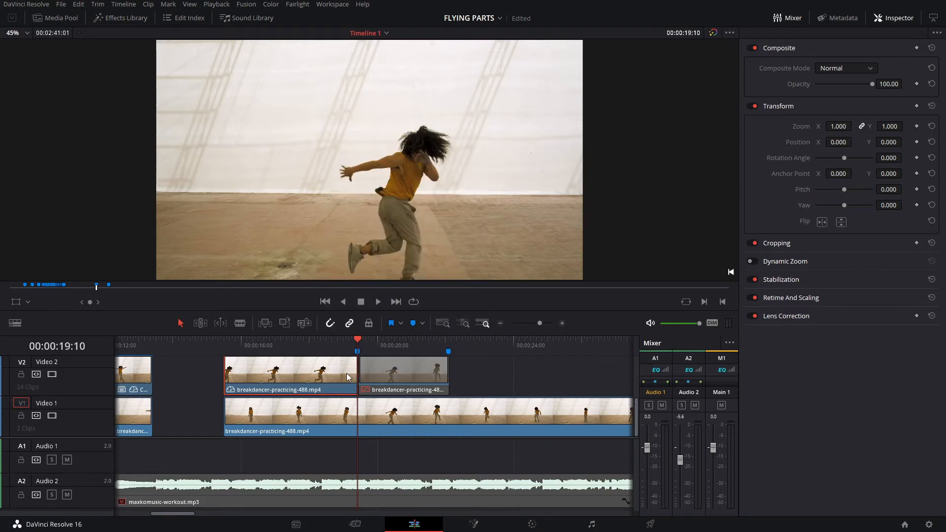
pyautogui.hotkey('shift', '5')
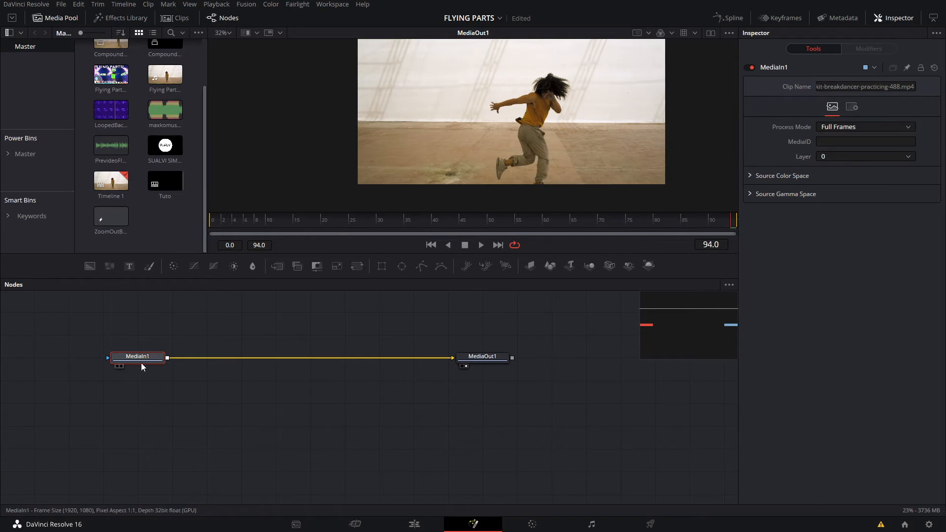
pyautogui.moveTo(493, 136); pyautogui.dragTo(531, 100)
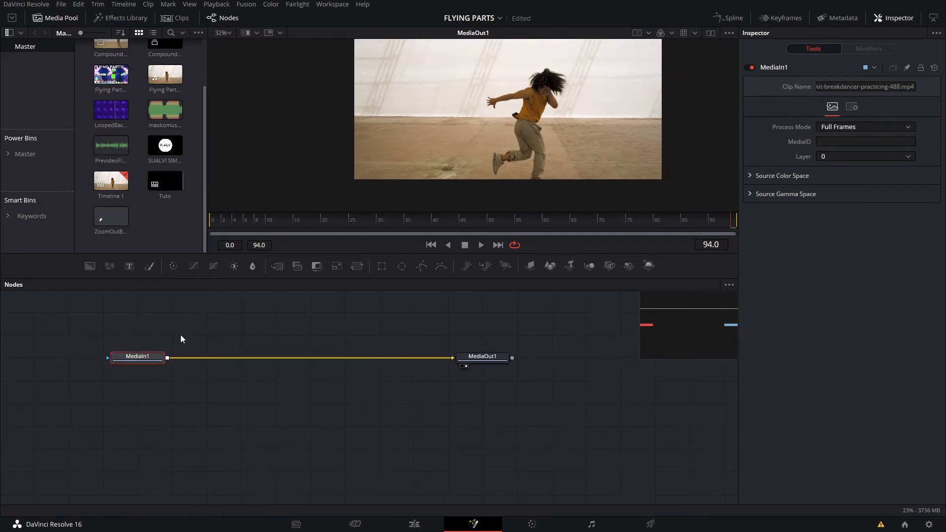
pyautogui.hotkey('ctrl', 'v')
pyautogui.moveTo(202, 376); pyautogui.dragTo(261, 332)
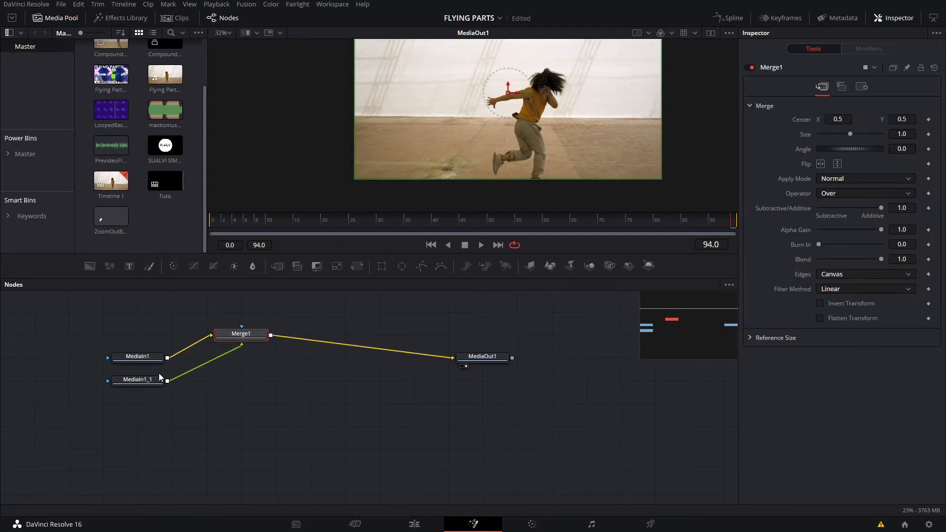
pyautogui.moveTo(156, 382); pyautogui.dragTo(291, 295)
pyautogui.moveTo(286, 295); pyautogui.dragTo(345, 372)
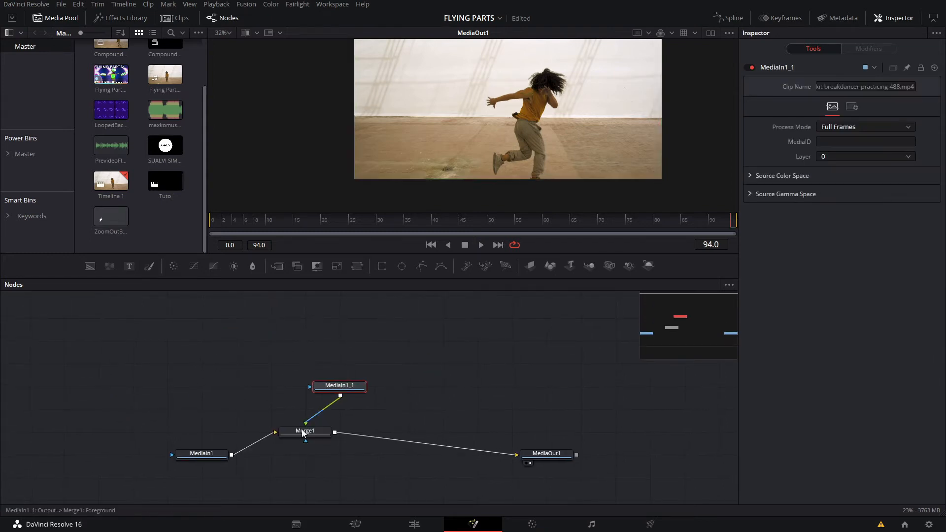
pyautogui.moveTo(202, 453); pyautogui.dragTo(201, 431)
pyautogui.moveTo(412, 354); pyautogui.dragTo(254, 473)
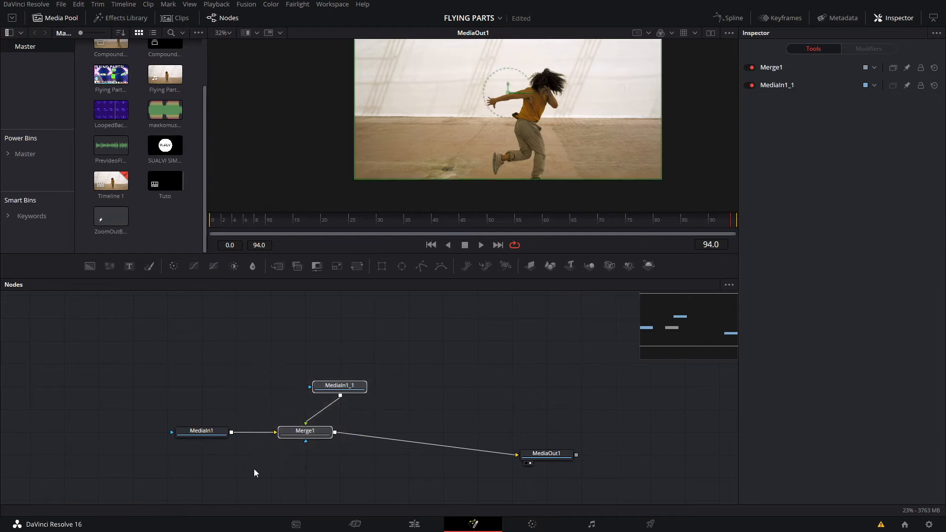
pyautogui.press('Delete')
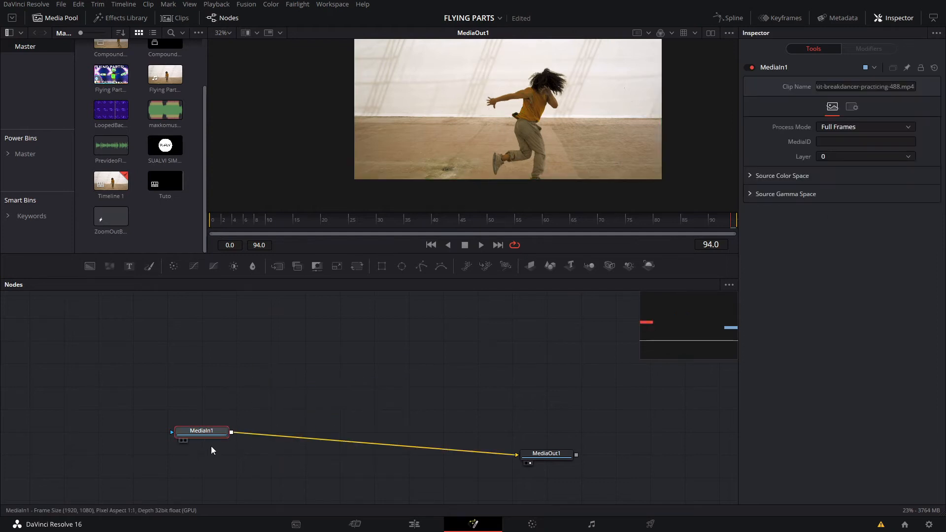
# - Line the MediaIn1 node up level with MediaOut1 and attach a Polygon mask to it
pyautogui.moveTo(211, 439); pyautogui.dragTo(246, 461)
pyautogui.click(304, 339)
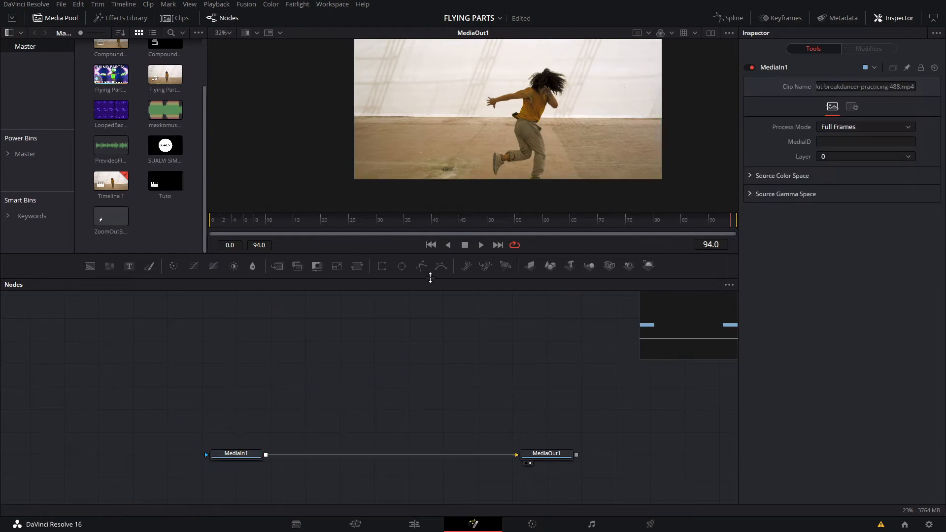
pyautogui.click(250, 460)
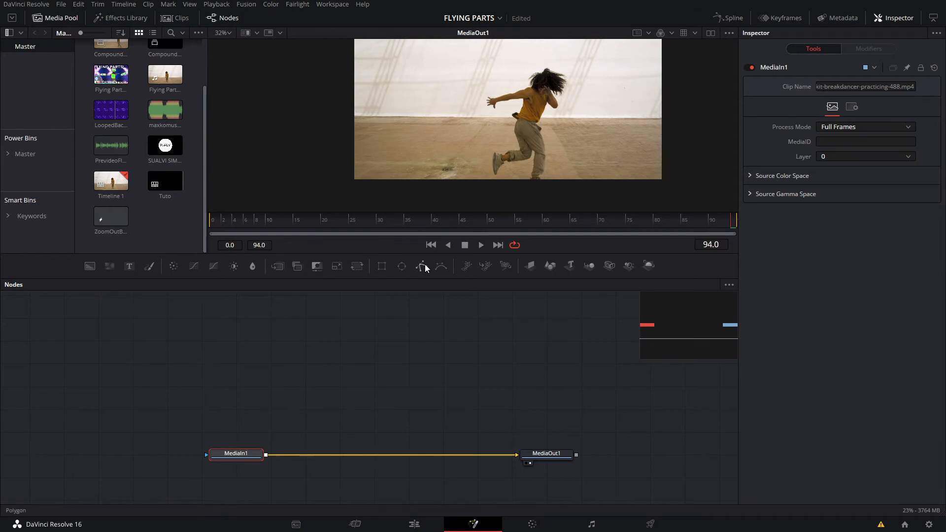
pyautogui.click(423, 267)
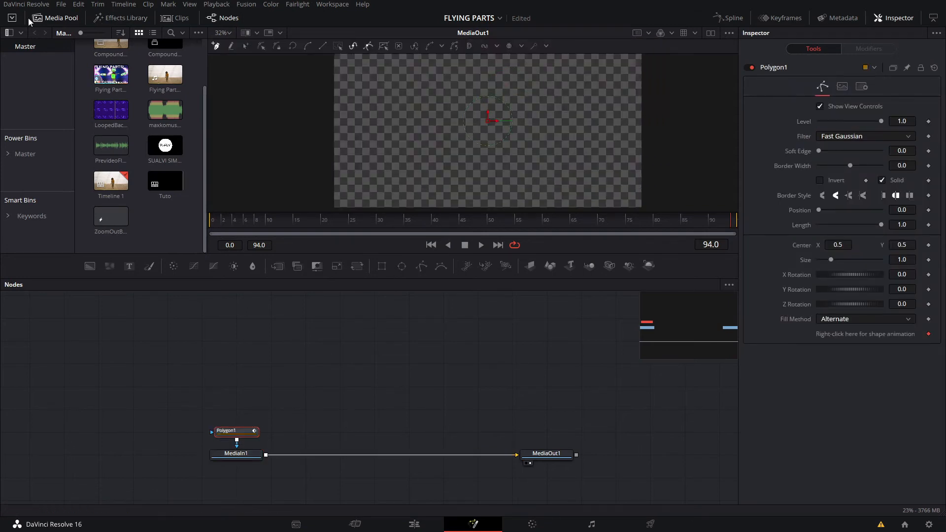
# - Hide the Media Pool and invert the polygon mask so the footage stays visible for tracing
pyautogui.click(55, 18)
pyautogui.click(832, 179)
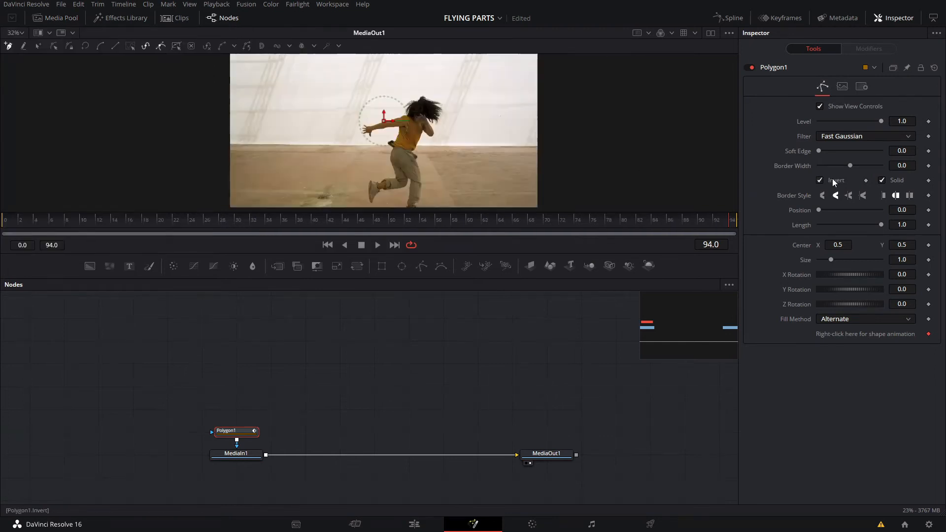
pyautogui.scroll(10, 375, 123)
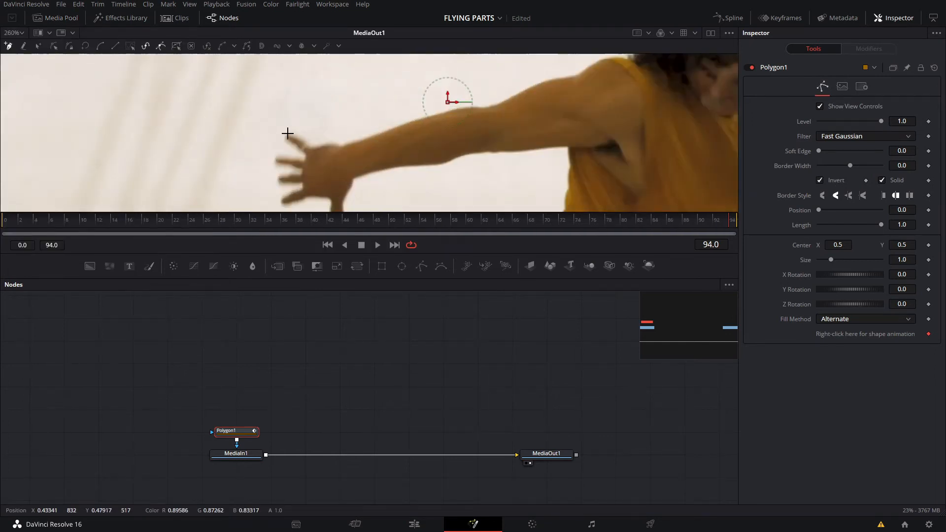
# - Trace a closed polygon around the dancer's outstretched arm, from the fingertips along the upper edge, around the shoulder and back under the arm and hand
pyautogui.click(287, 132)
pyautogui.click(300, 139)
pyautogui.click(312, 148)
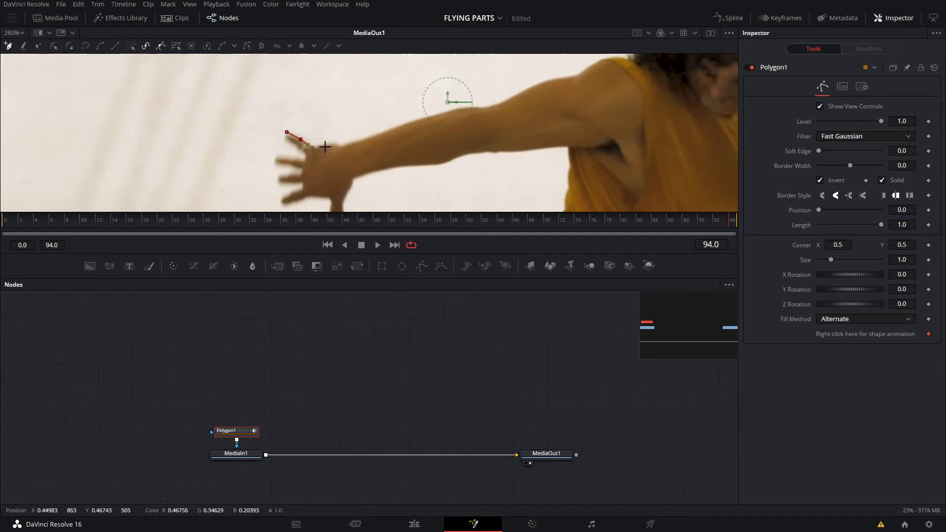
pyautogui.click(329, 146)
pyautogui.click(340, 149)
pyautogui.click(353, 142)
pyautogui.click(400, 127)
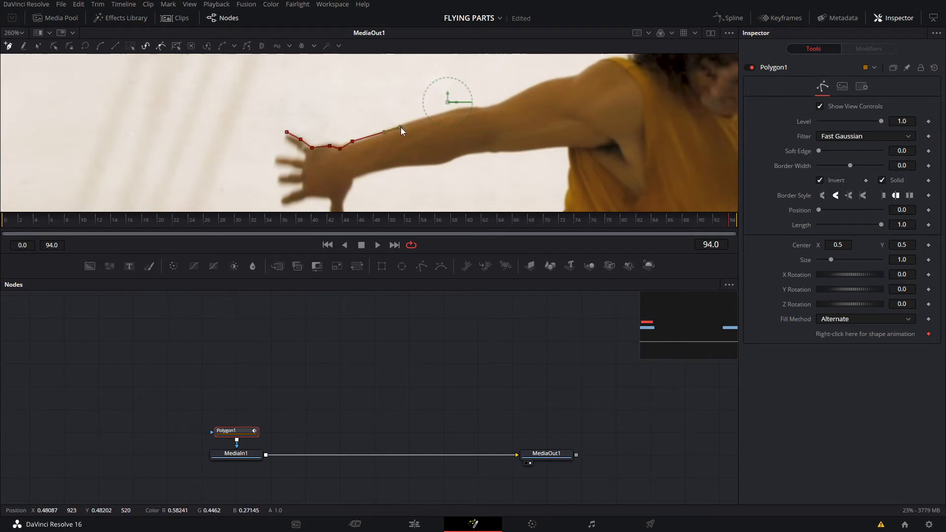
pyautogui.click(424, 119)
pyautogui.click(436, 115)
pyautogui.click(473, 110)
pyautogui.click(484, 108)
pyautogui.click(501, 101)
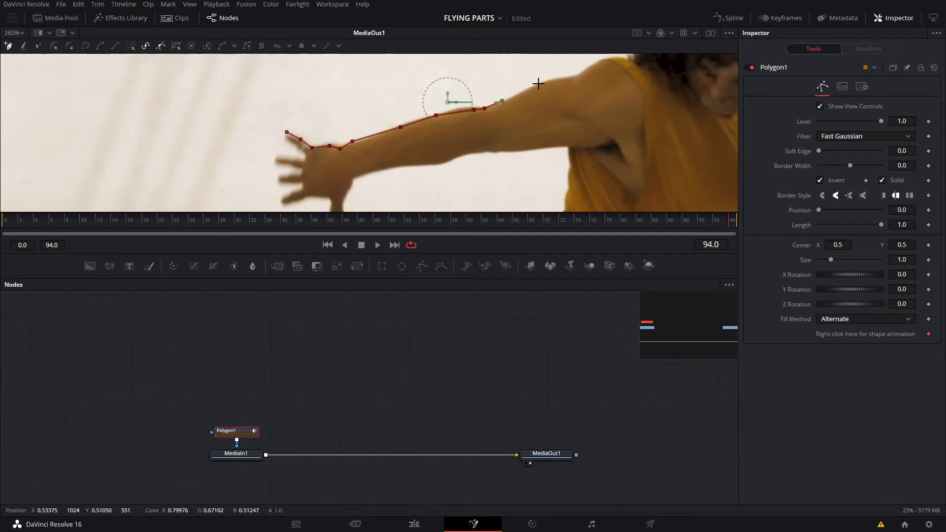
pyautogui.click(544, 82)
pyautogui.click(569, 74)
pyautogui.click(580, 74)
pyautogui.click(591, 62)
pyautogui.click(602, 63)
pyautogui.click(625, 66)
pyautogui.click(653, 102)
pyautogui.click(640, 123)
pyautogui.click(633, 136)
pyautogui.click(551, 145)
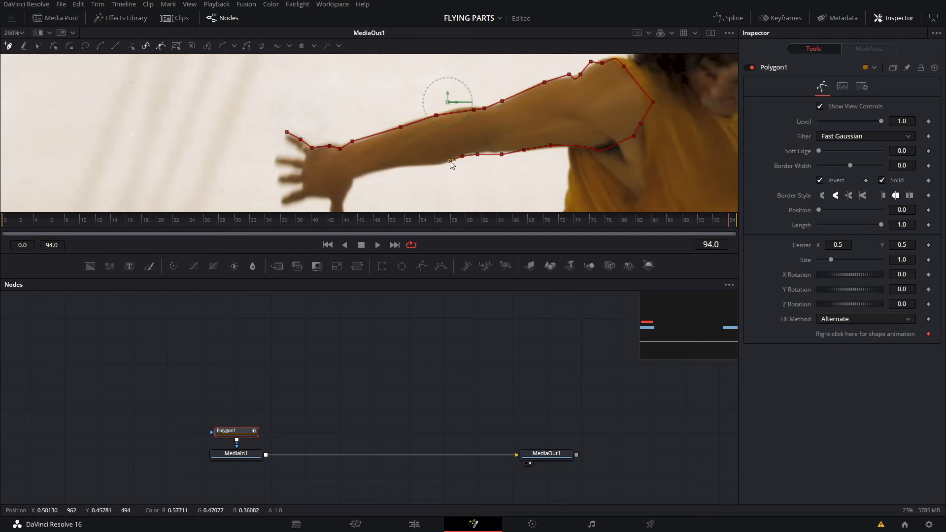
pyautogui.click(370, 170)
pyautogui.click(353, 176)
pyautogui.click(348, 197)
pyautogui.moveTo(341, 207); pyautogui.dragTo(330, 137)
pyautogui.click(330, 137)
pyautogui.click(335, 150)
pyautogui.click(330, 157)
pyautogui.click(320, 152)
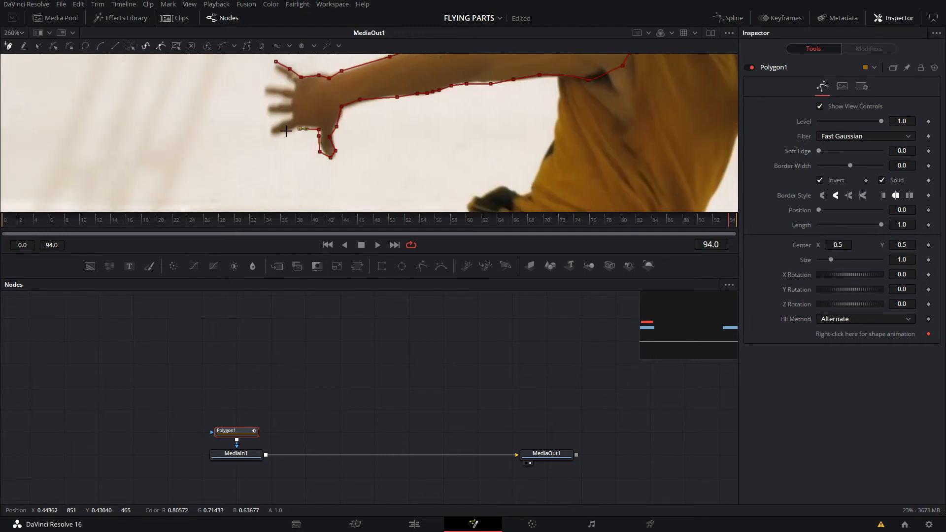
pyautogui.click(267, 119)
pyautogui.click(267, 113)
pyautogui.click(265, 104)
pyautogui.click(262, 86)
pyautogui.click(269, 68)
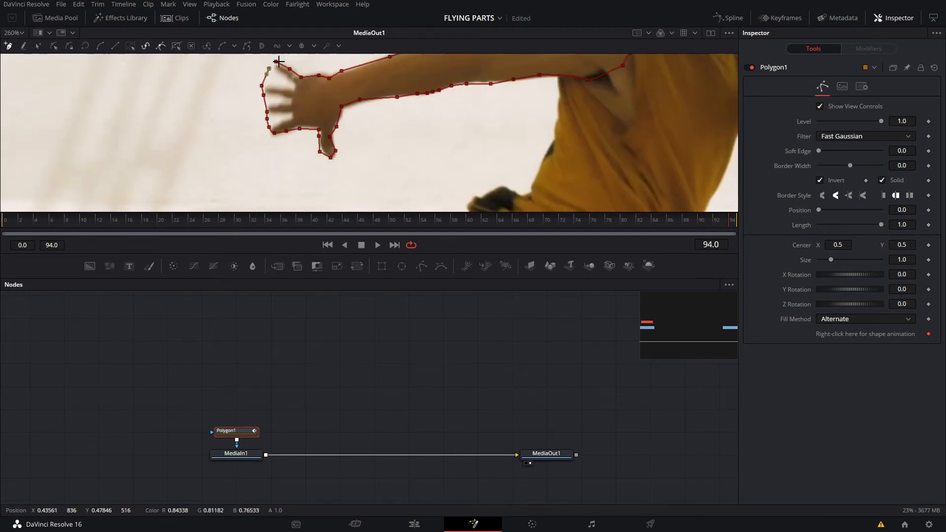
pyautogui.click(276, 62)
# - Turn off the polygon mask's inversion so that only the traced arm is kept, and deselect the mask node
pyautogui.scroll(-8, 400, 130)
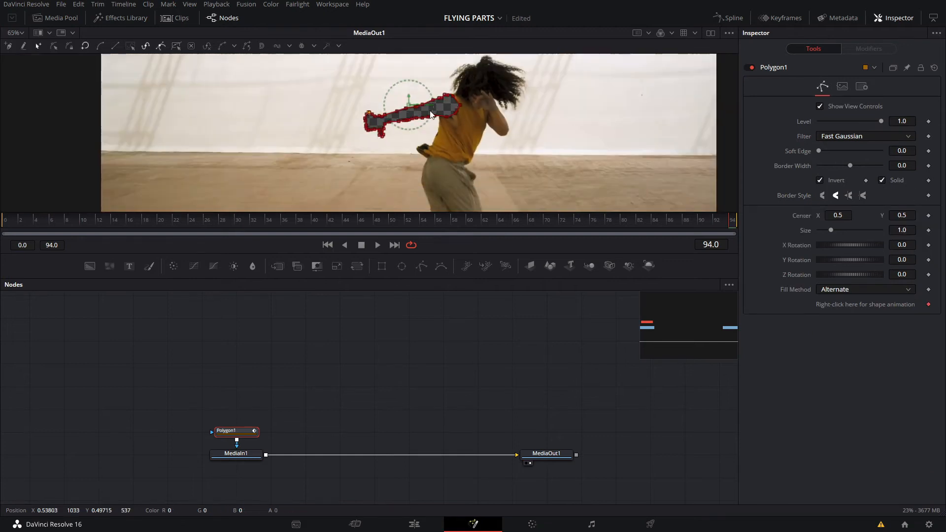
pyautogui.scroll(1, 400, 149)
pyautogui.scroll(-2, 400, 149)
pyautogui.moveTo(400, 149); pyautogui.dragTo(400, 170)
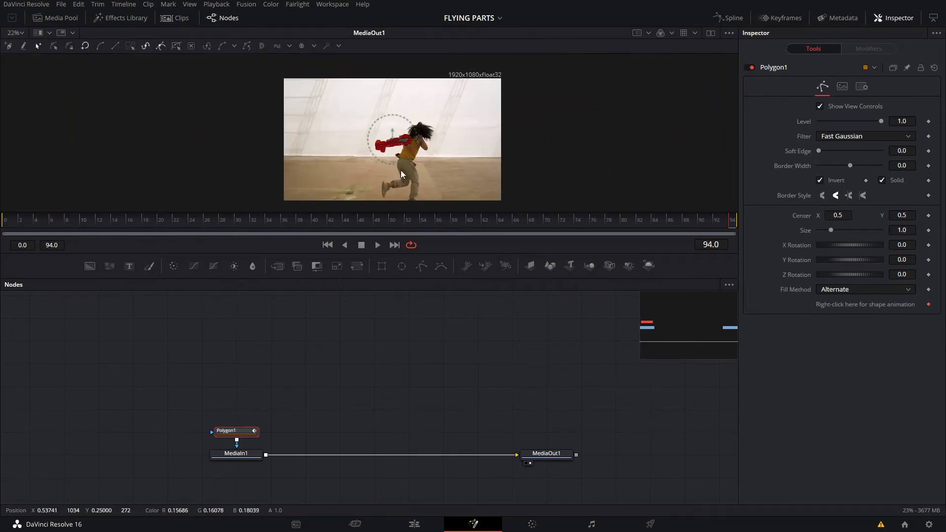
pyautogui.scroll(1, 400, 170)
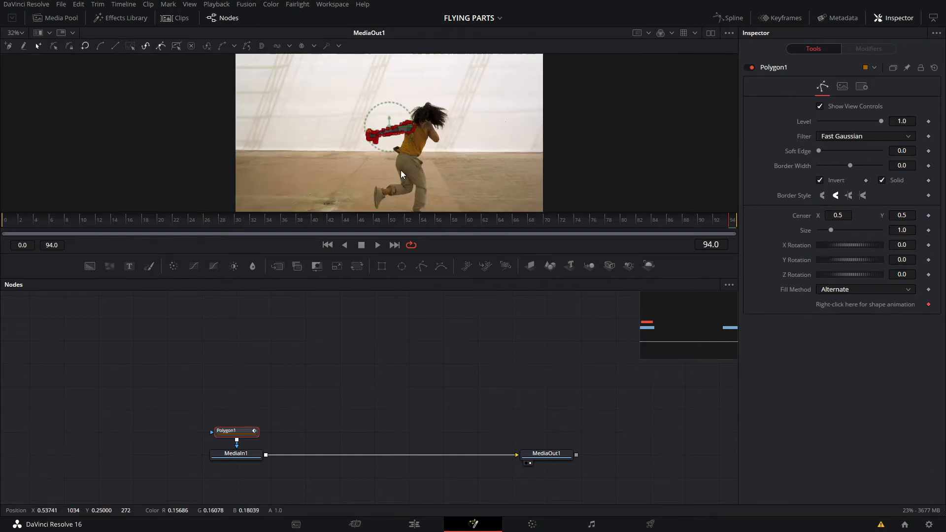
pyautogui.click(821, 181)
pyautogui.click(335, 357)
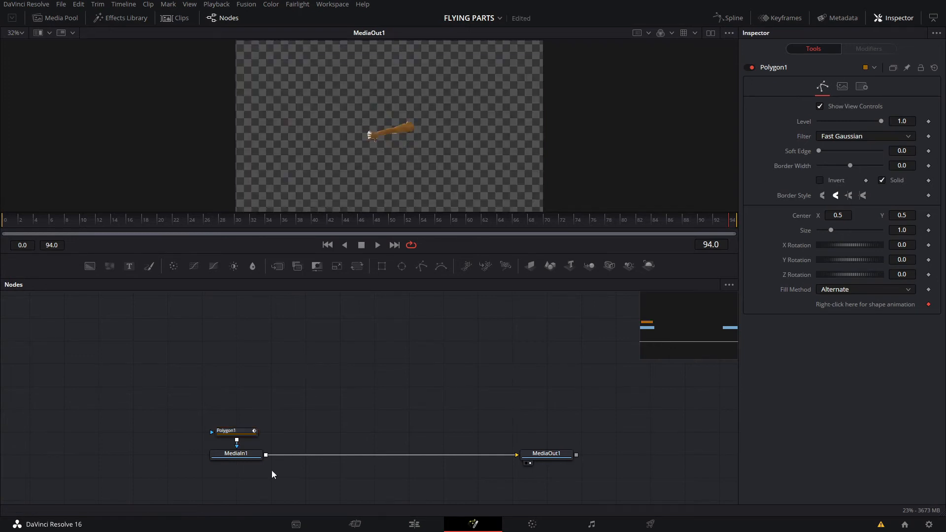
# - Add a Transform node between MediaIn1 and MediaOut1
pyautogui.click(237, 457)
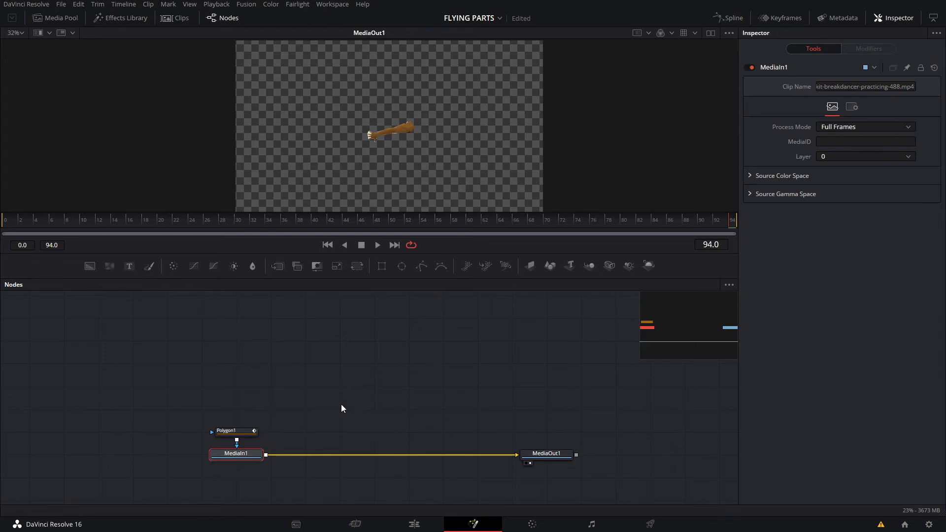
pyautogui.hotkey('shift', 'space')
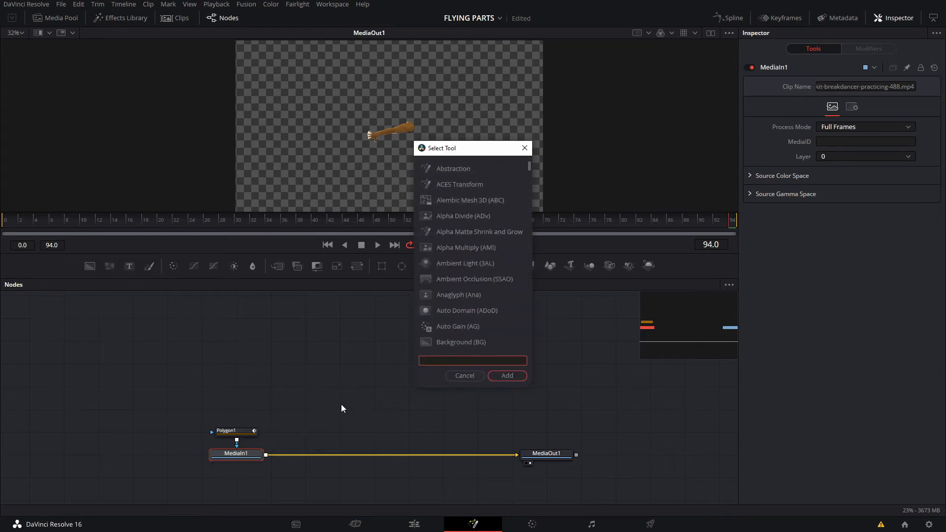
pyautogui.write('trans')
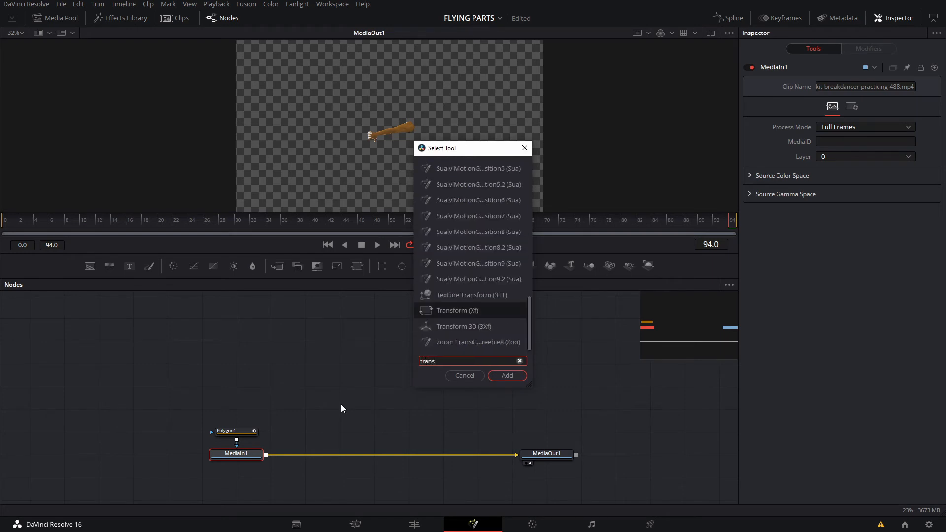
pyautogui.press('Return')
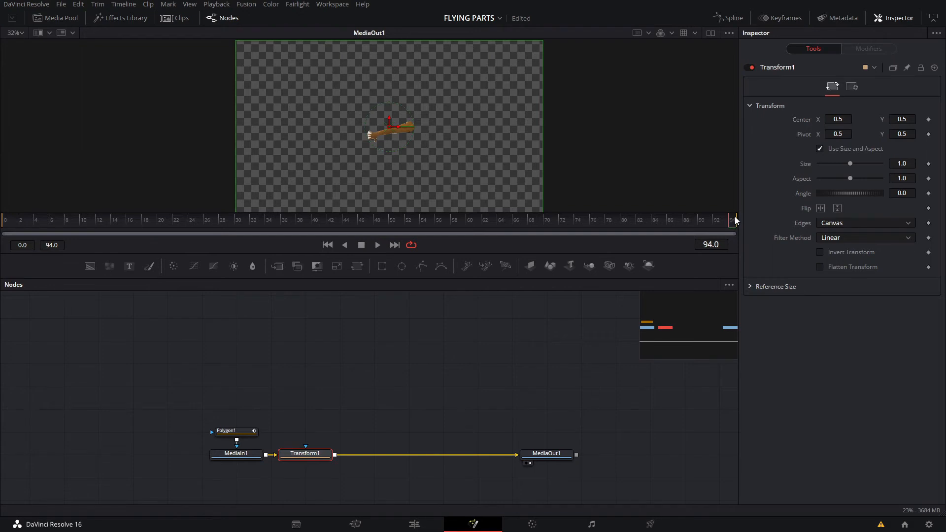
# - Return to the edit timeline and reopen the frozen Video 2 clip before the playhead in Fusion
pyautogui.click(421, 523)
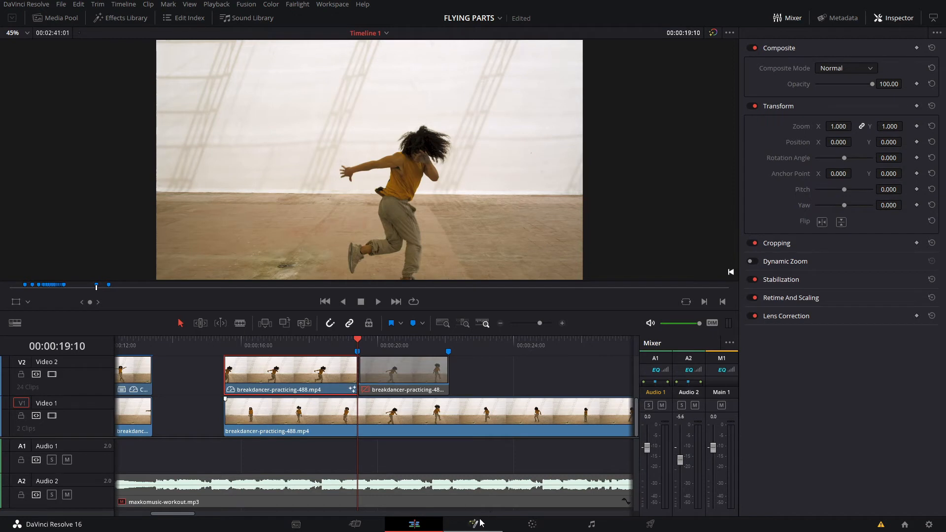
pyautogui.rightClick(345, 381)
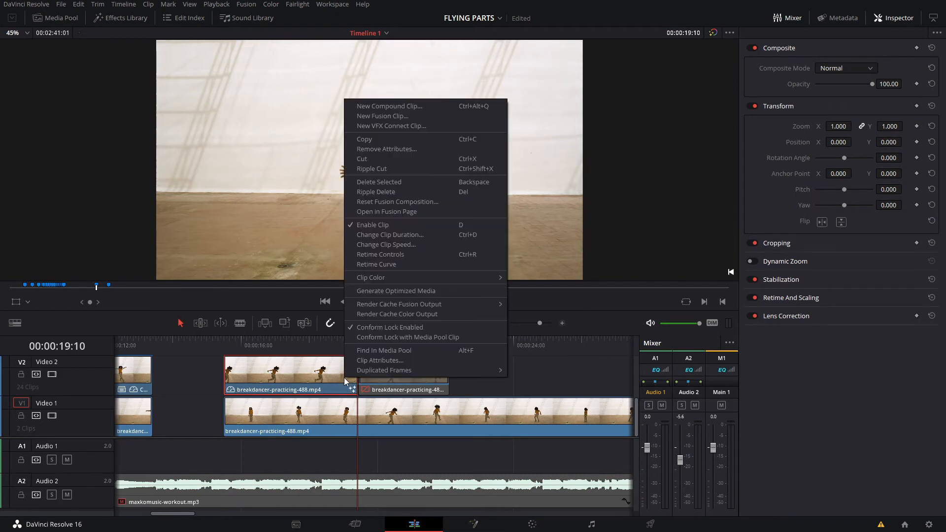
pyautogui.click(405, 212)
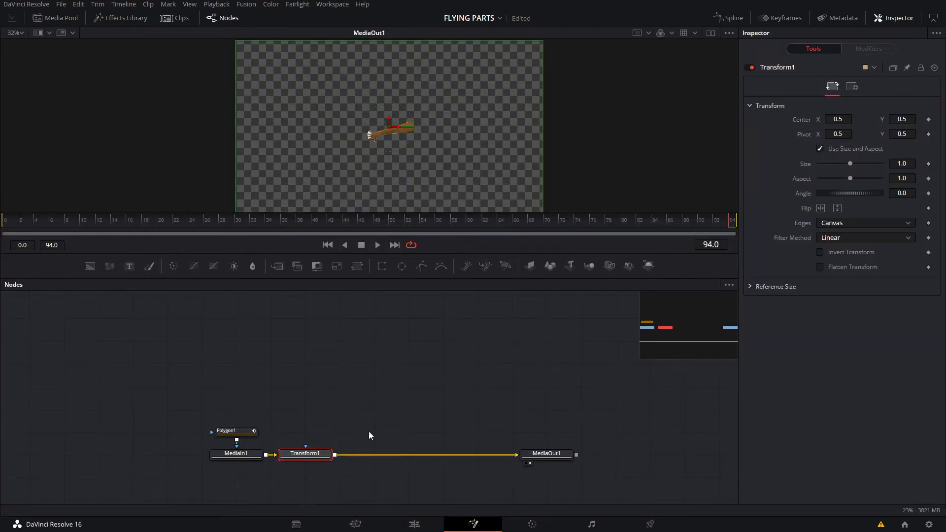
# - Keyframe Transform1's Center at frame 94, move the arm off the frame's left side at frame 80, and preview the motion
pyautogui.click(929, 120)
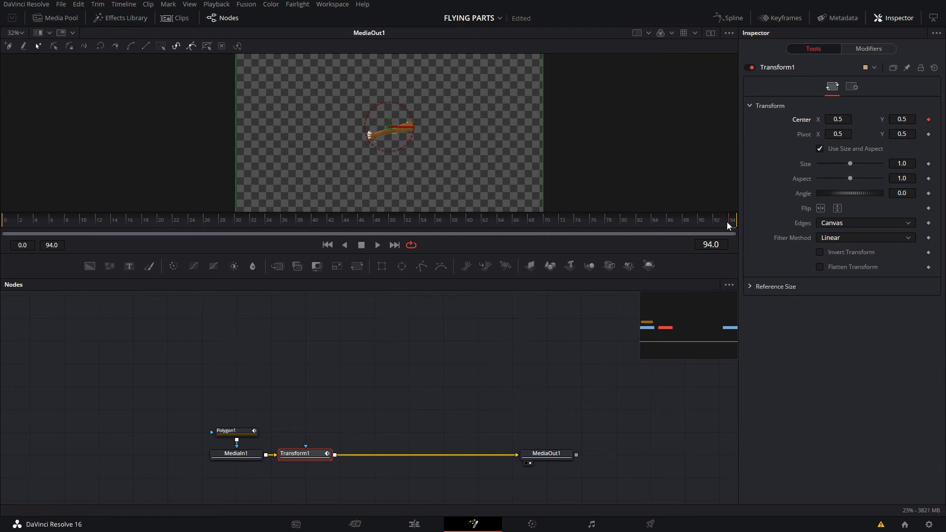
pyautogui.moveTo(716, 226); pyautogui.dragTo(626, 227)
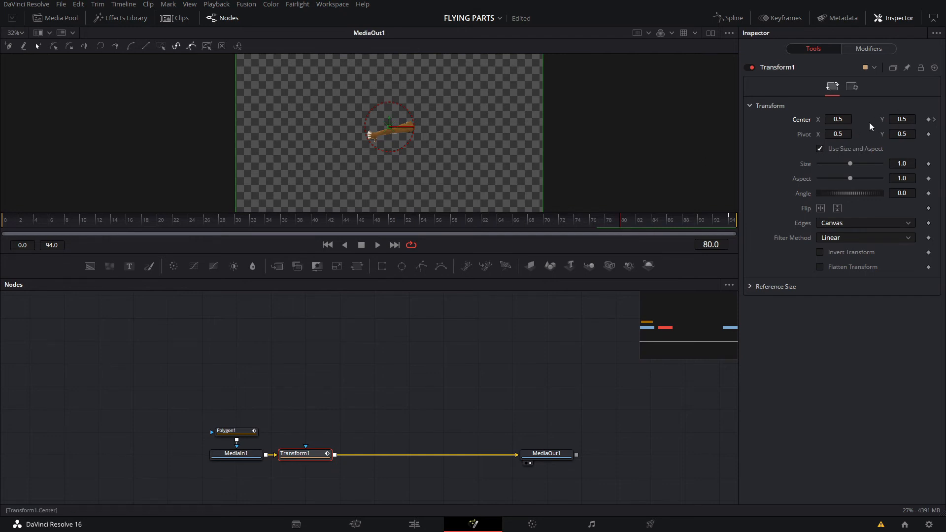
pyautogui.moveTo(837, 120); pyautogui.dragTo(803, 119)
pyautogui.press('space')
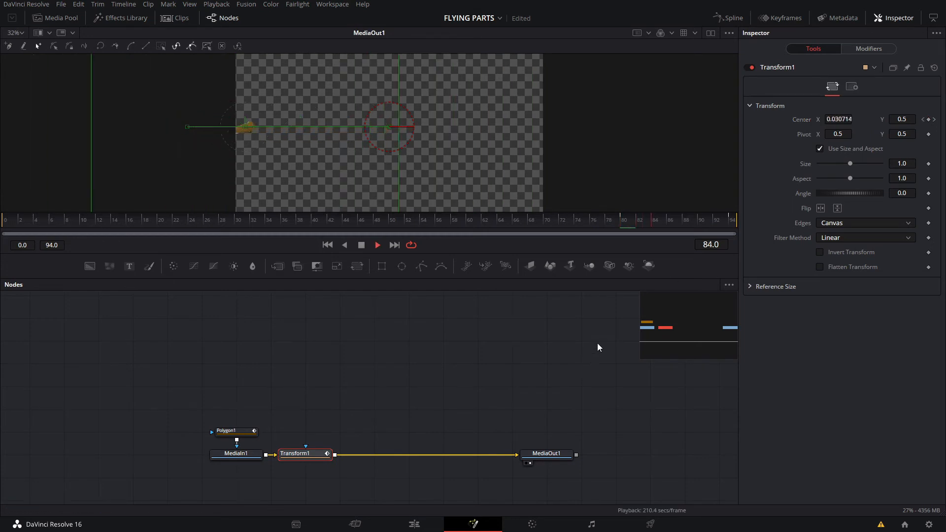
pyautogui.click(733, 226)
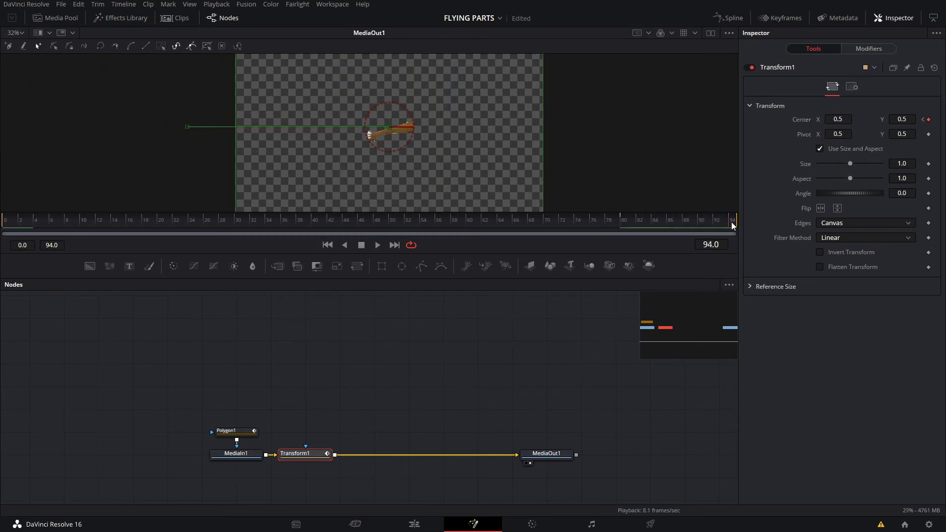
# - Smooth the keyframes of Transform1's Center displacement curve and save the project
pyautogui.click(729, 18)
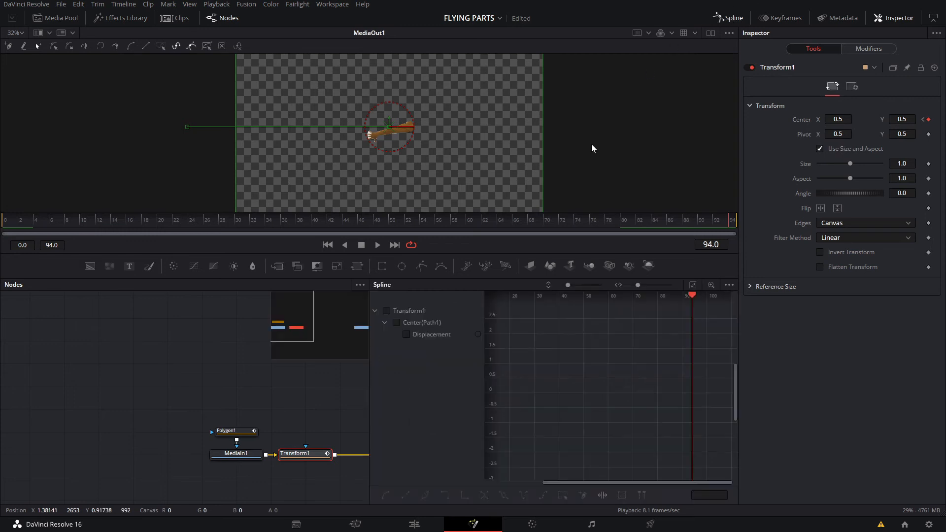
pyautogui.click(411, 323)
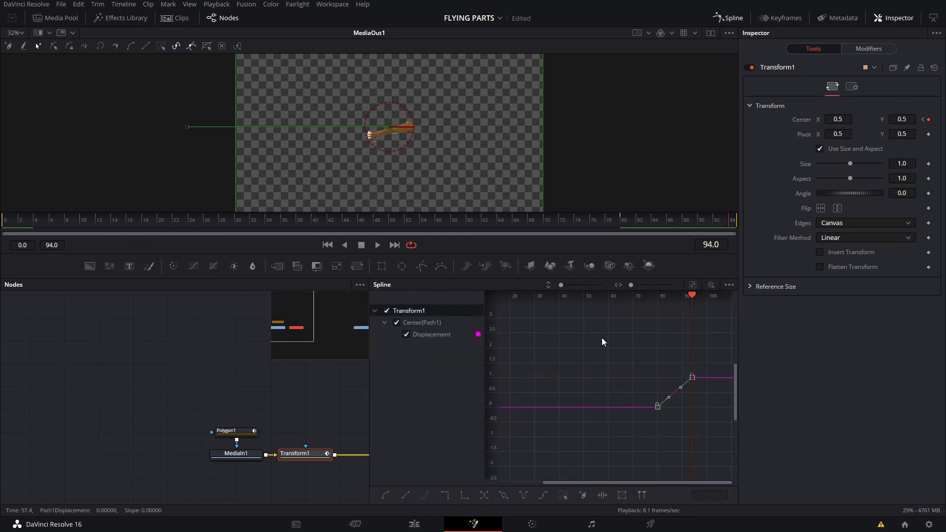
pyautogui.press('s')
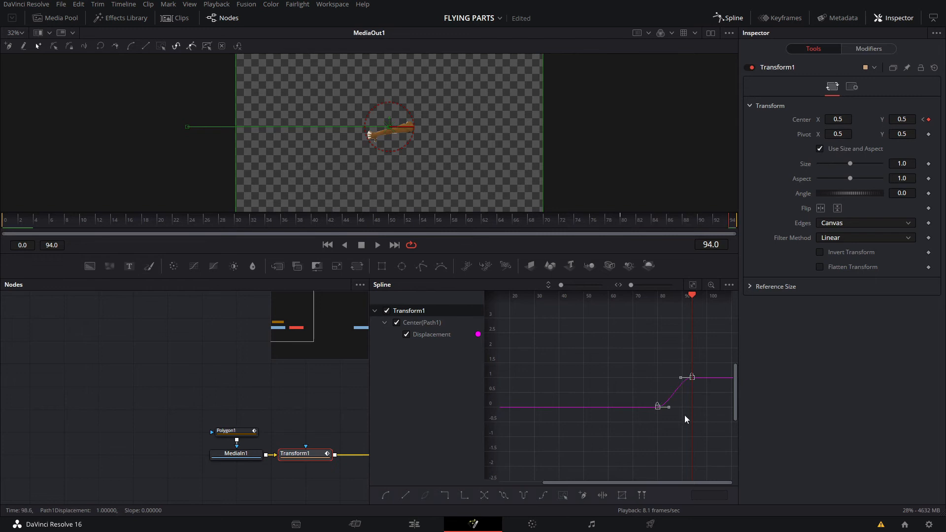
pyautogui.click(724, 17)
pyautogui.hotkey('ctrl', 's')
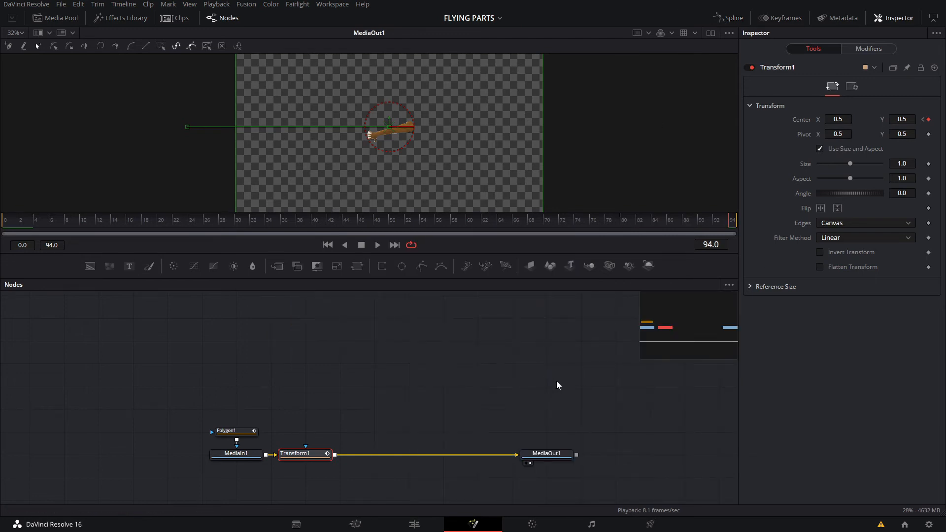
# - Review the eased arm motion up to frame 94, then add a Glow node and detach it above the main node chain
pyautogui.moveTo(694, 221); pyautogui.dragTo(731, 219)
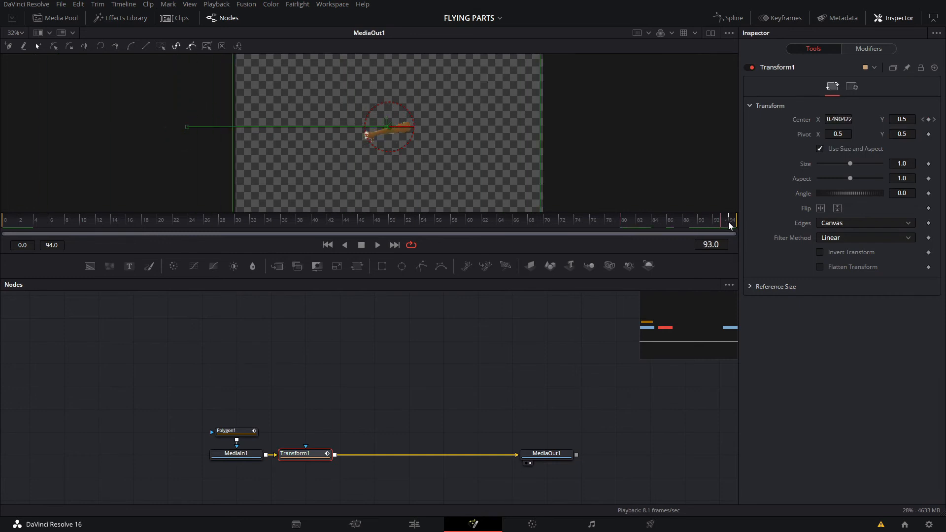
pyautogui.hotkey('shift', 'space')
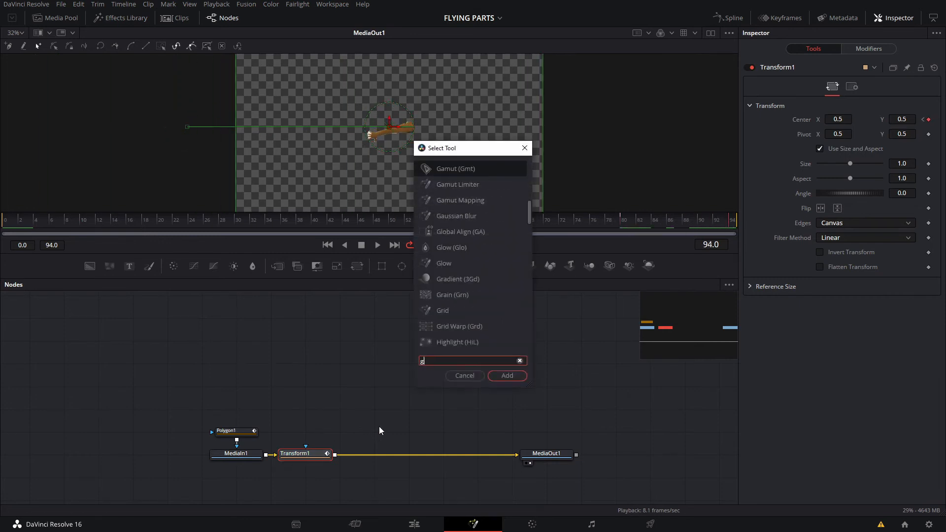
pyautogui.write('glo')
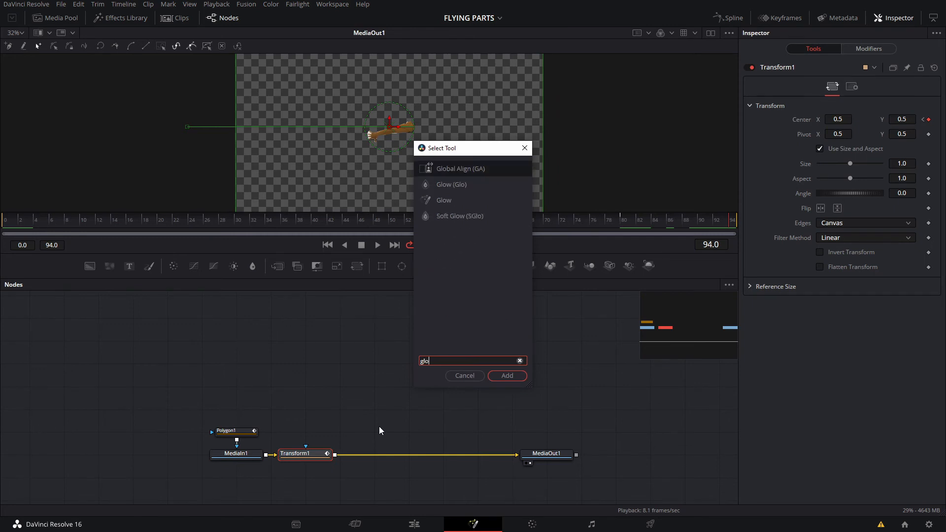
pyautogui.write('w')
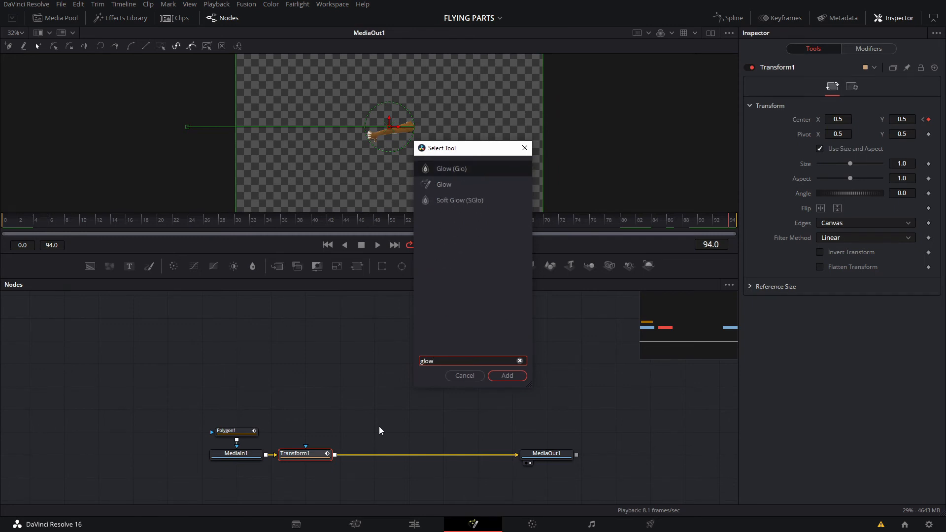
pyautogui.press('Return')
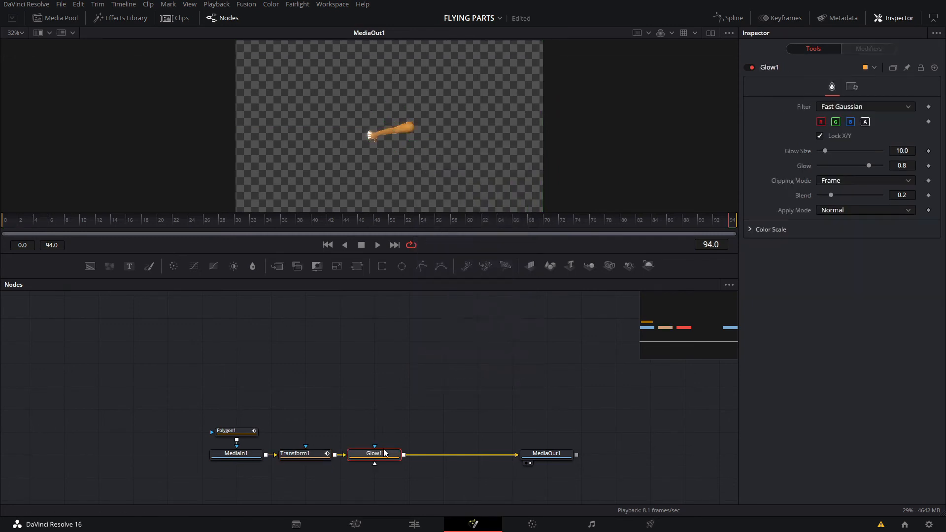
pyautogui.moveTo(381, 452); pyautogui.dragTo(414, 399)
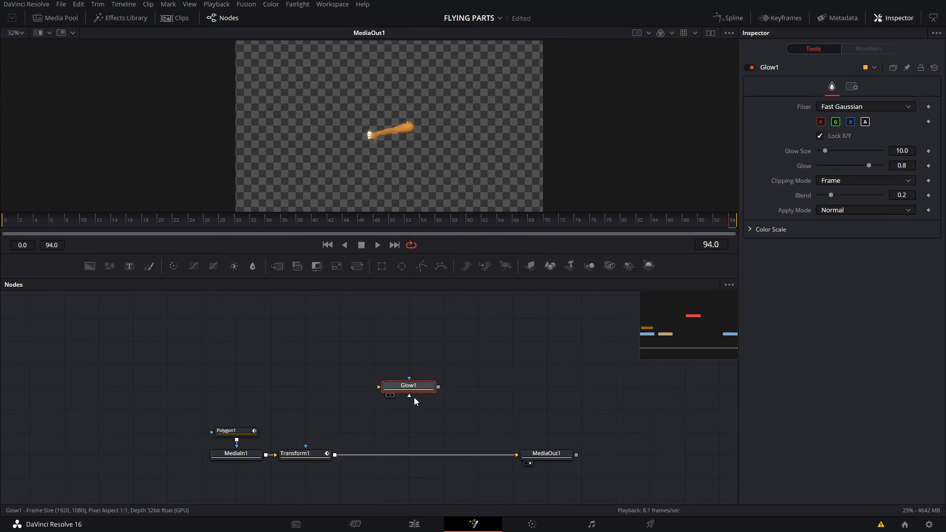
# - Add a Merge node after Transform1, connect Glow1 to its foreground, and feed Transform1's output into Glow1
pyautogui.click(318, 454)
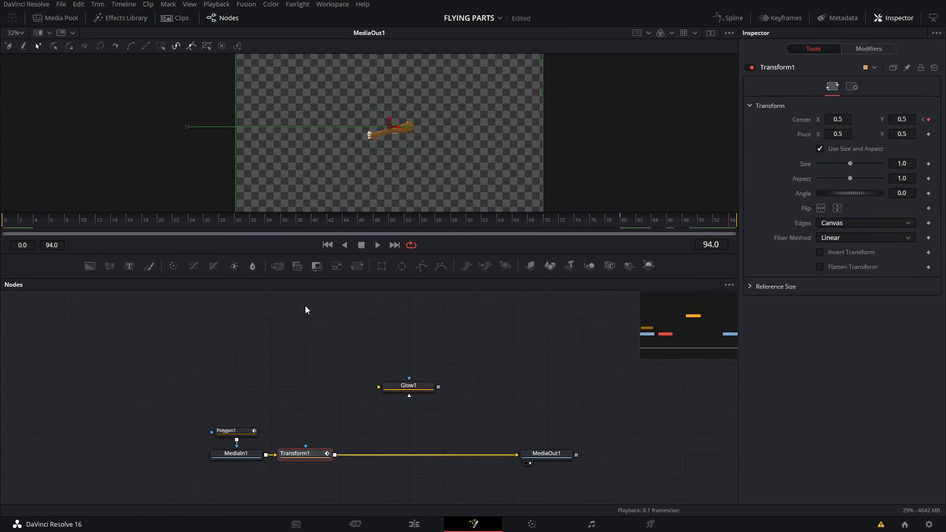
pyautogui.click(277, 266)
pyautogui.moveTo(373, 445); pyautogui.dragTo(410, 443)
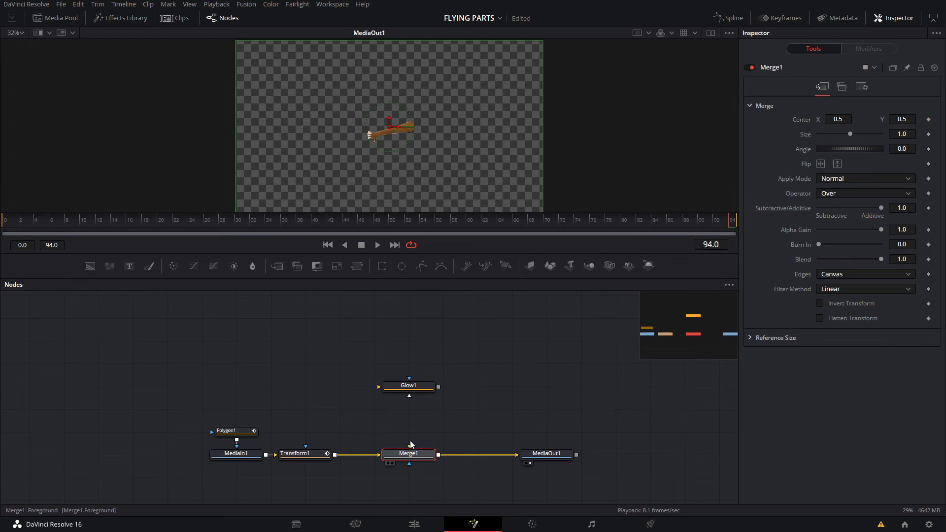
pyautogui.moveTo(438, 387); pyautogui.dragTo(409, 446)
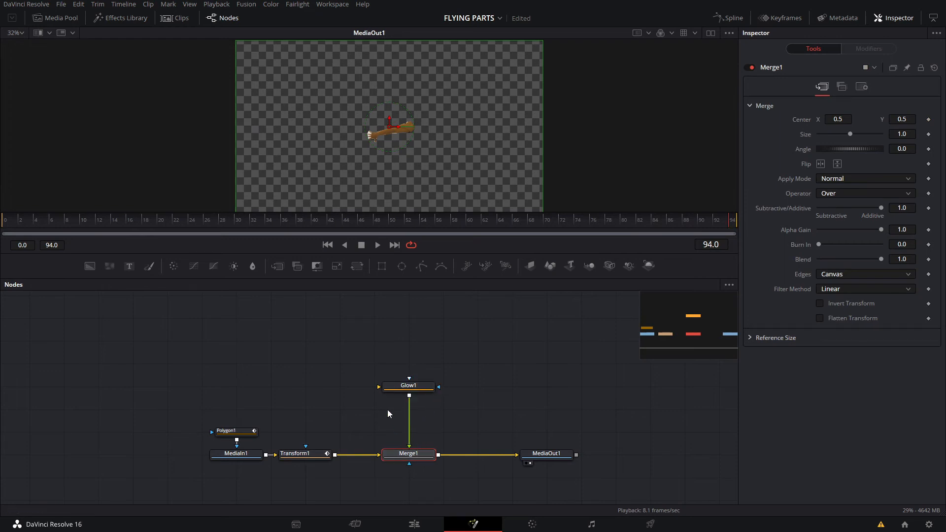
pyautogui.moveTo(330, 454); pyautogui.dragTo(378, 386)
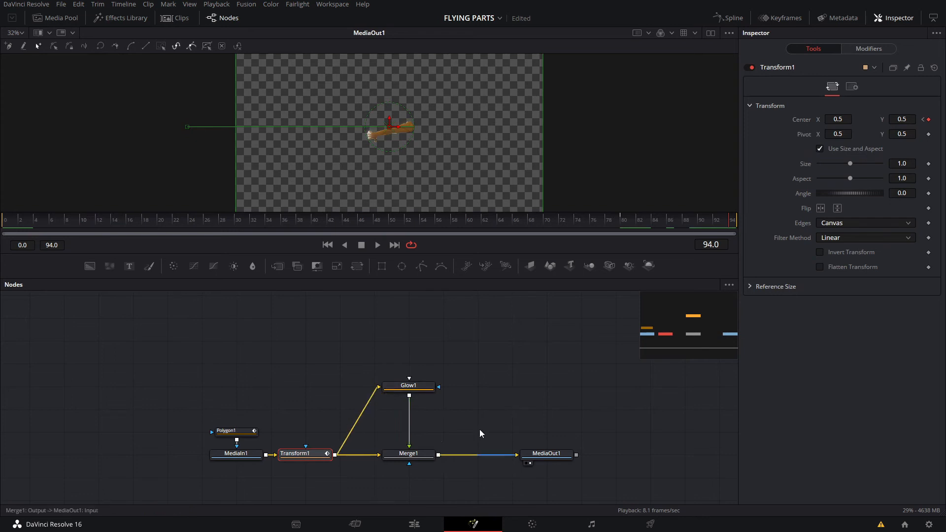
# - Show Glow1 in the viewer and set its Red Scale to 1.827 and Blue Scale to 1.78
pyautogui.click(416, 385)
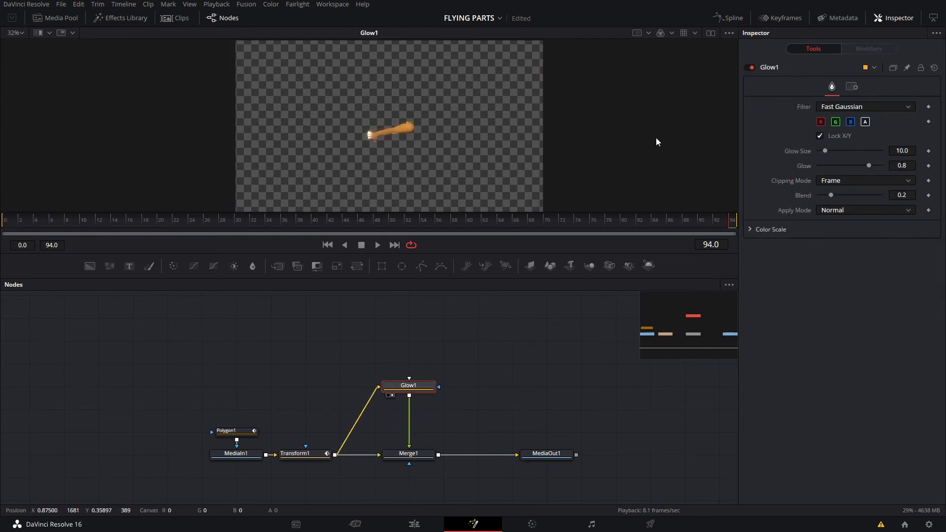
pyautogui.press('1')
pyautogui.scroll(2, 394, 129)
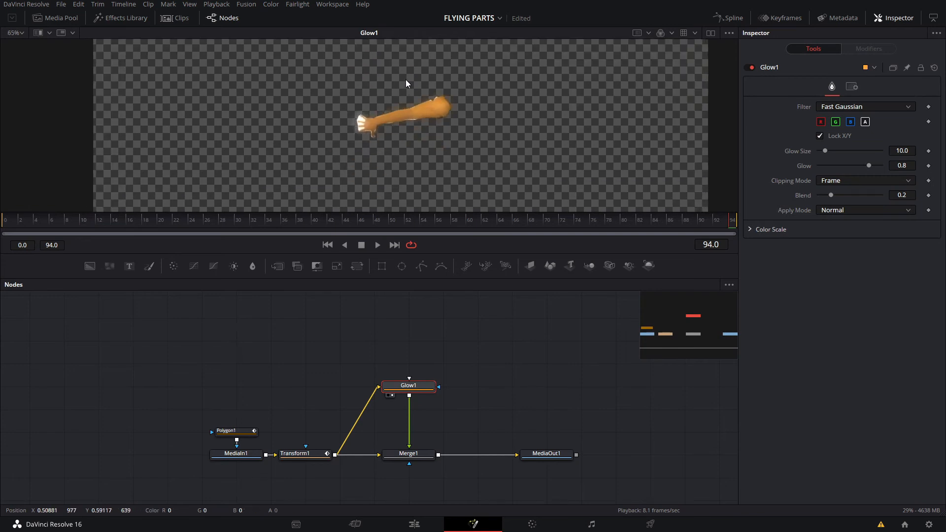
pyautogui.click(749, 230)
pyautogui.moveTo(850, 243); pyautogui.dragTo(875, 273)
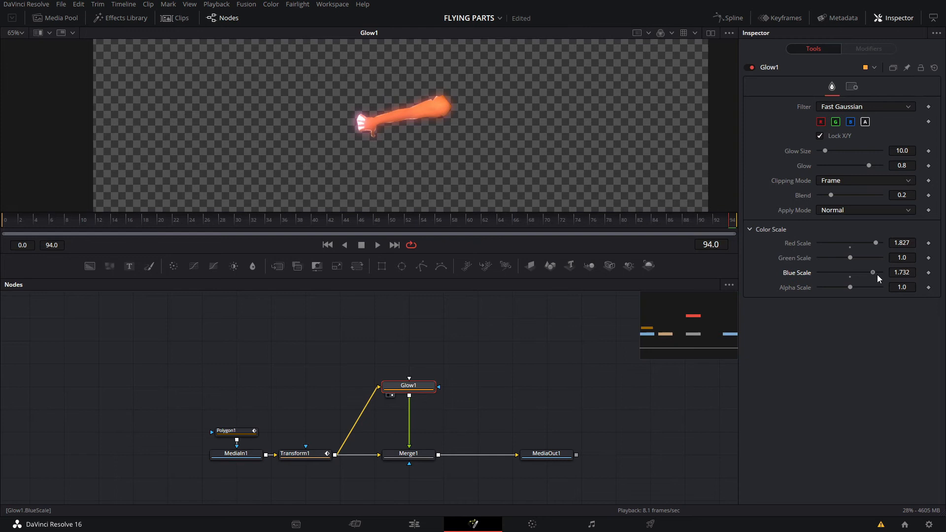
# - Set Glow1's filter to Box, its Glow Size to 15.7 and its Glow to 0.961
pyautogui.click(851, 107)
pyautogui.click(842, 130)
pyautogui.click(853, 107)
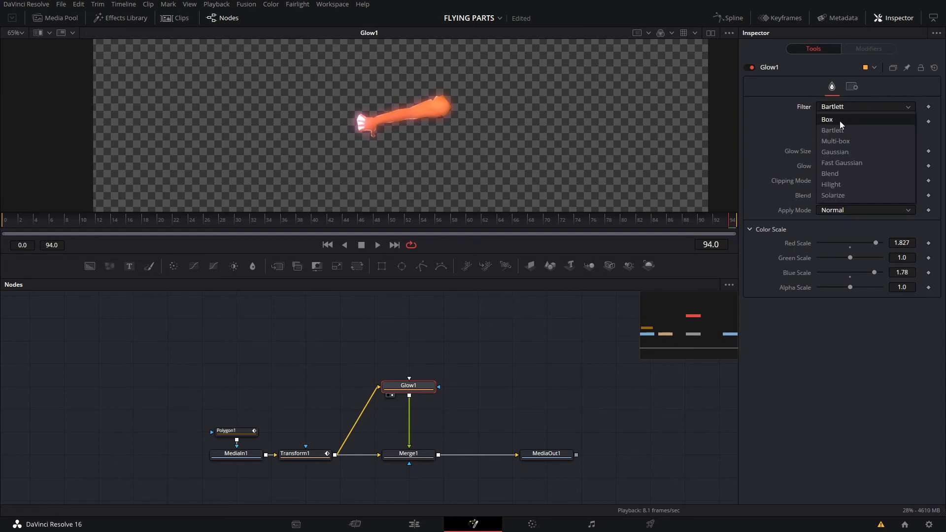
pyautogui.click(840, 120)
pyautogui.moveTo(824, 150); pyautogui.dragTo(878, 169)
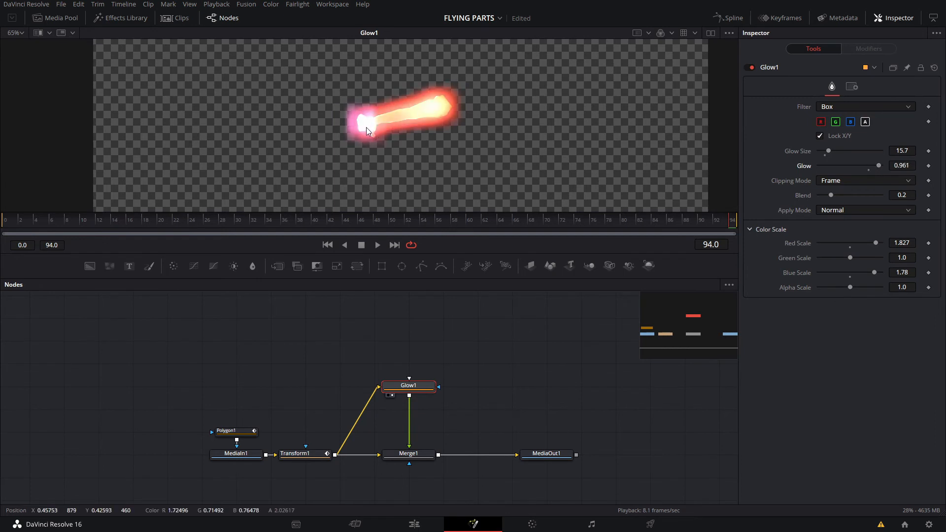
# - Show MediaOut1 in the viewer and inspect how Merge1 combines the arm with Glow1
pyautogui.click(534, 455)
pyautogui.press('1')
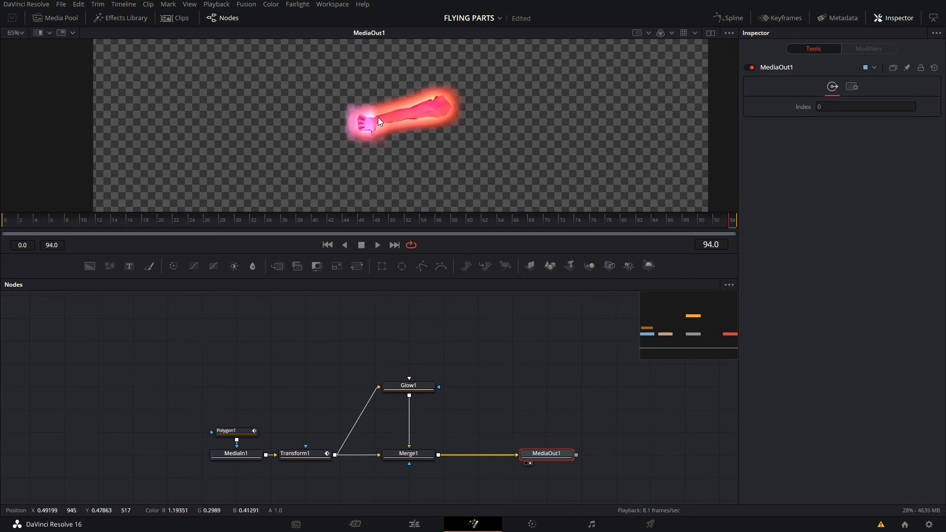
pyautogui.click(409, 455)
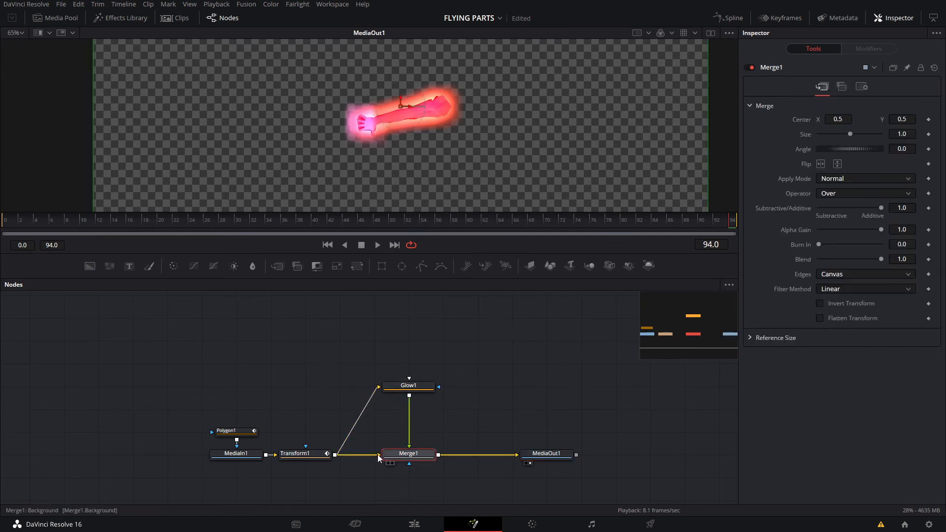
pyautogui.click(401, 391)
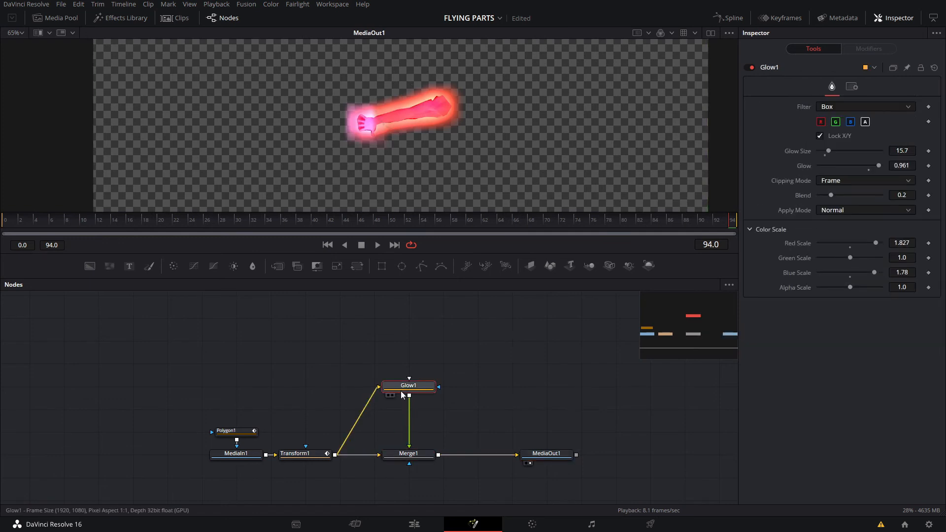
pyautogui.click(522, 457)
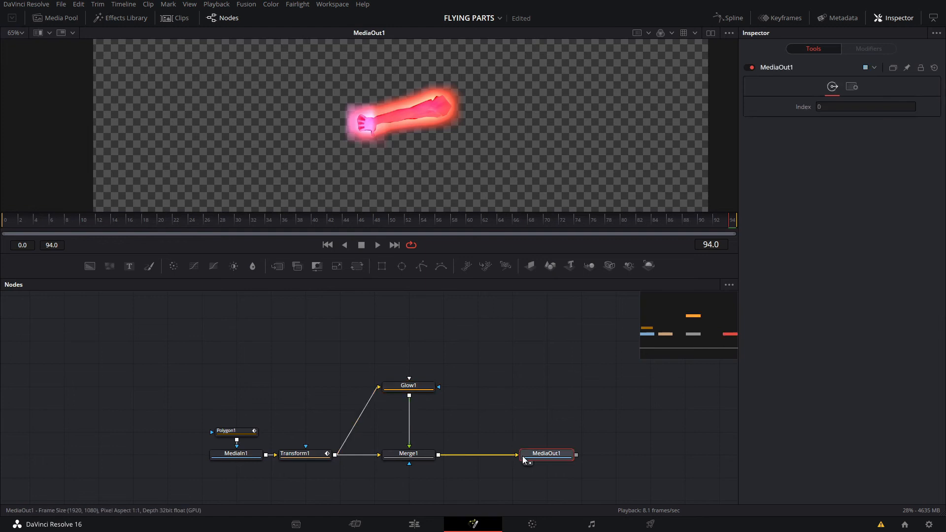
# - Keyframe Glow1's Blend at 0.2 on frame 94 and set it to 0.0 on frame 92
pyautogui.click(407, 391)
pyautogui.moveTo(710, 217); pyautogui.dragTo(731, 217)
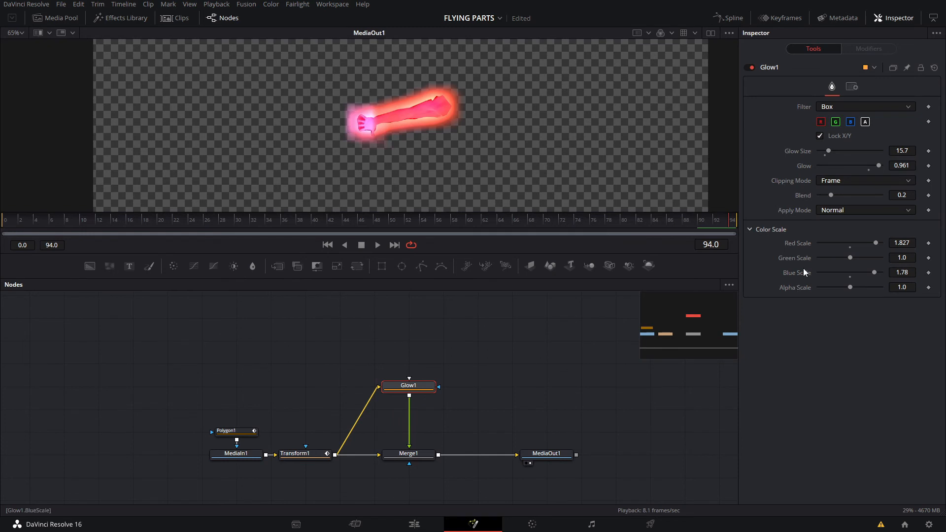
pyautogui.click(928, 196)
pyautogui.moveTo(728, 223); pyautogui.dragTo(716, 226)
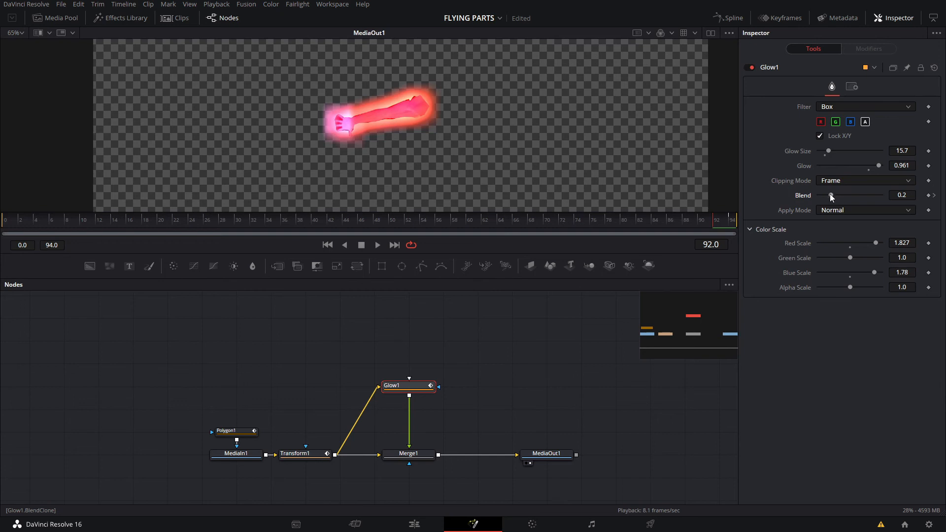
pyautogui.moveTo(831, 197); pyautogui.dragTo(803, 193)
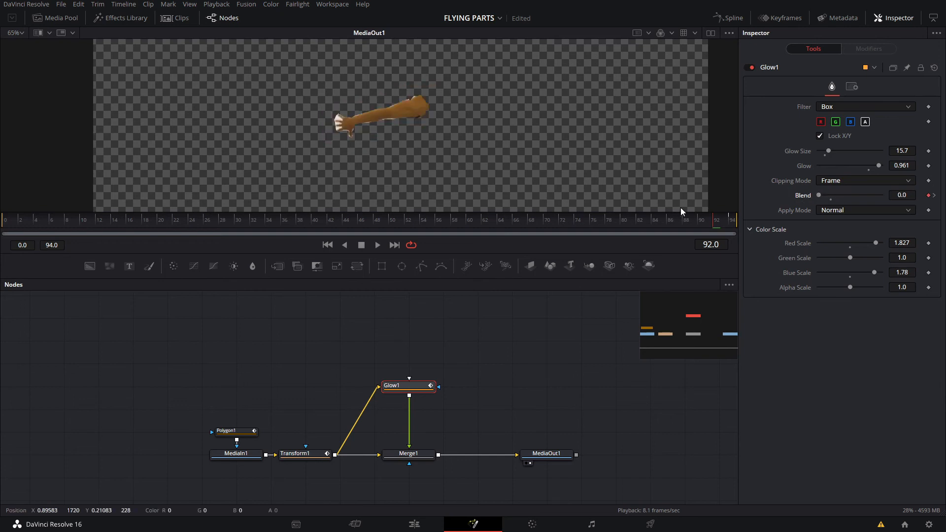
# - Play back the arm animation and inspect Glow1's Blend curve in the Spline editor
pyautogui.click(696, 219)
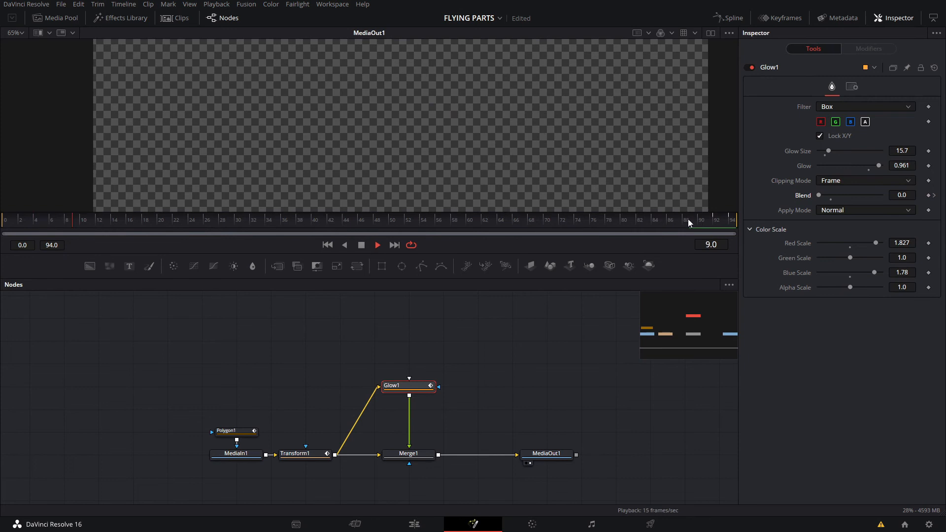
pyautogui.click(593, 219)
pyautogui.click(731, 19)
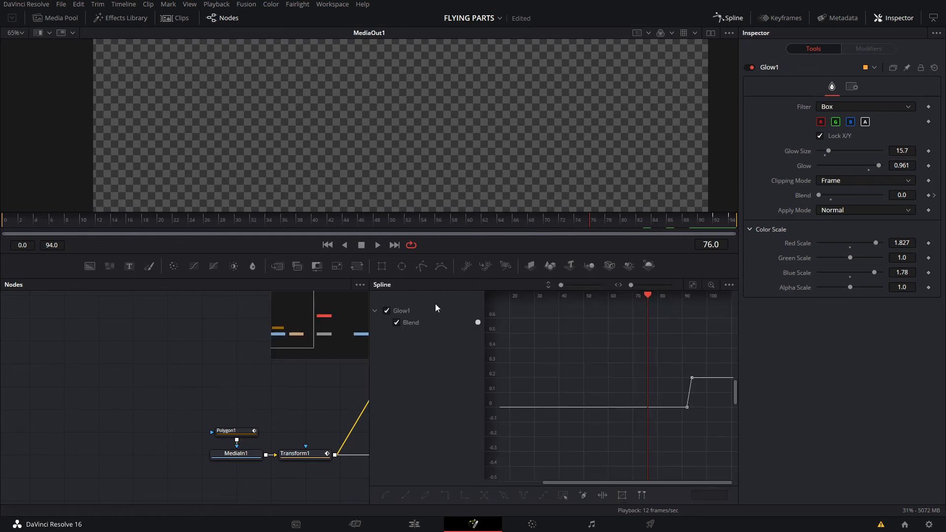
pyautogui.hscroll(3, 503, 338)
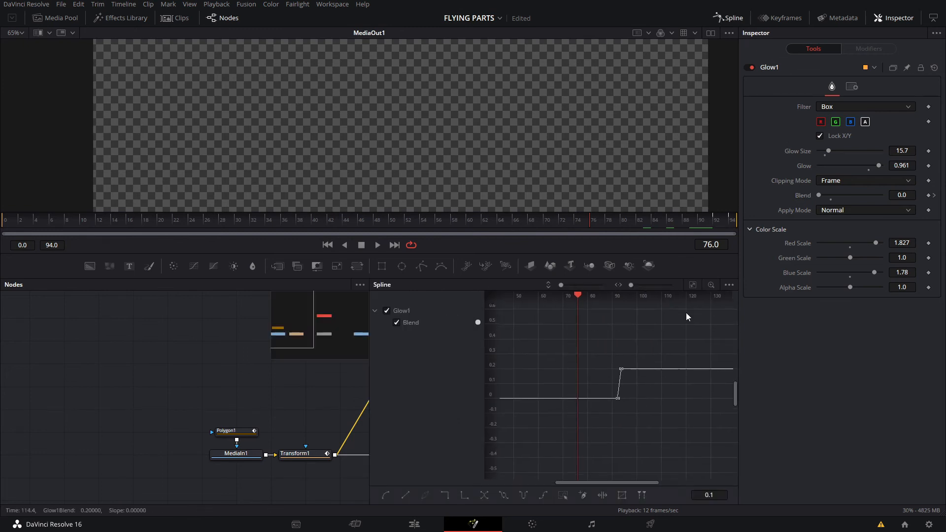
pyautogui.click(737, 20)
pyautogui.hotkey('ctrl', 'f')
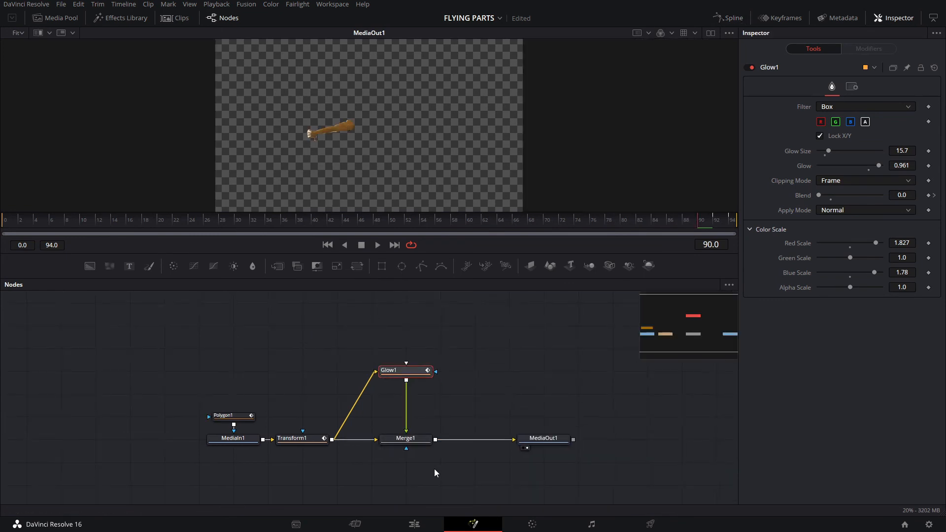
# - Return to the Edit page and enable Render Cache Color Output for the arm's breakdancer clip on Video 2
pyautogui.click(426, 521)
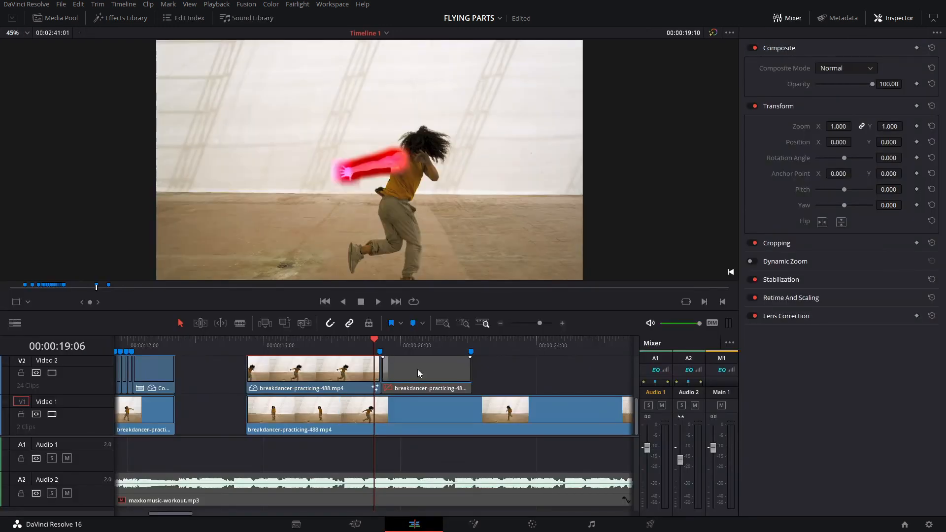
pyautogui.rightClick(418, 370)
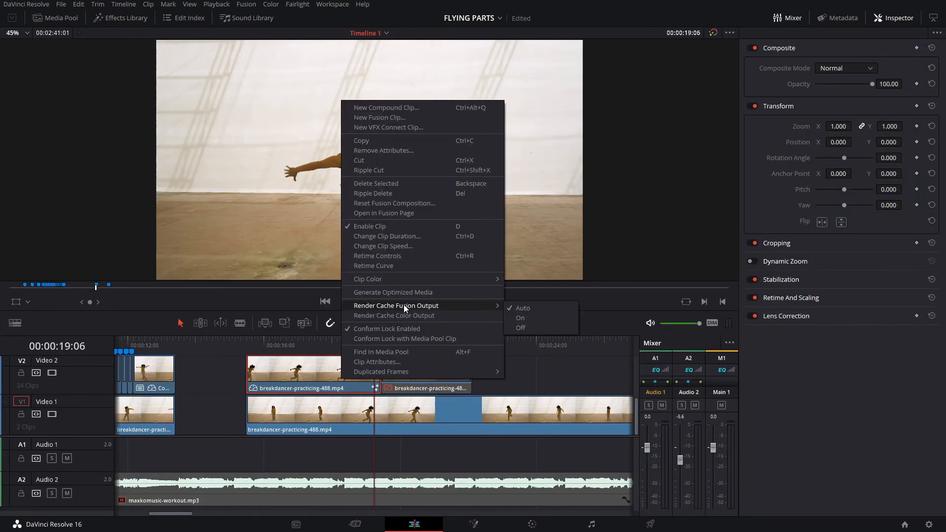
pyautogui.click(403, 314)
# - Play the timeline from 00:00:18:11 and check the arm's glow around the marker at 00:00:19:10
pyautogui.click(348, 341)
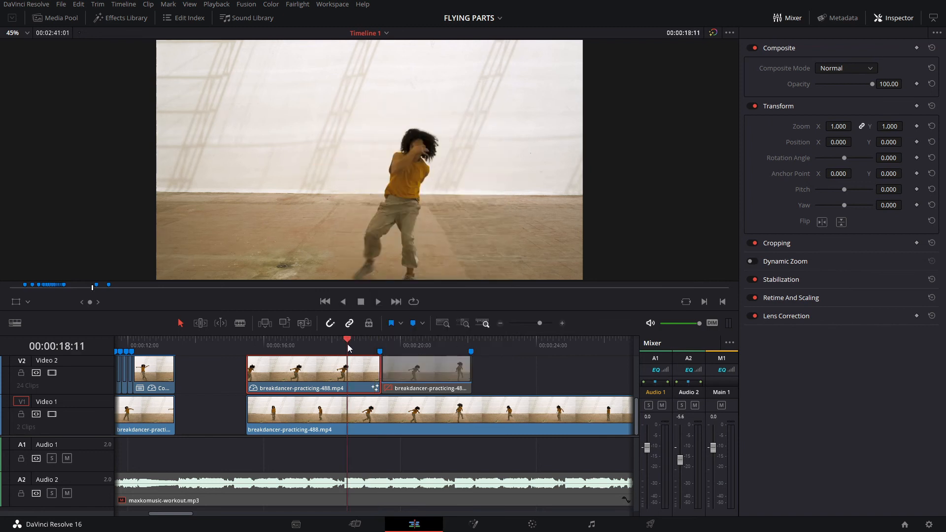
pyautogui.press('space')
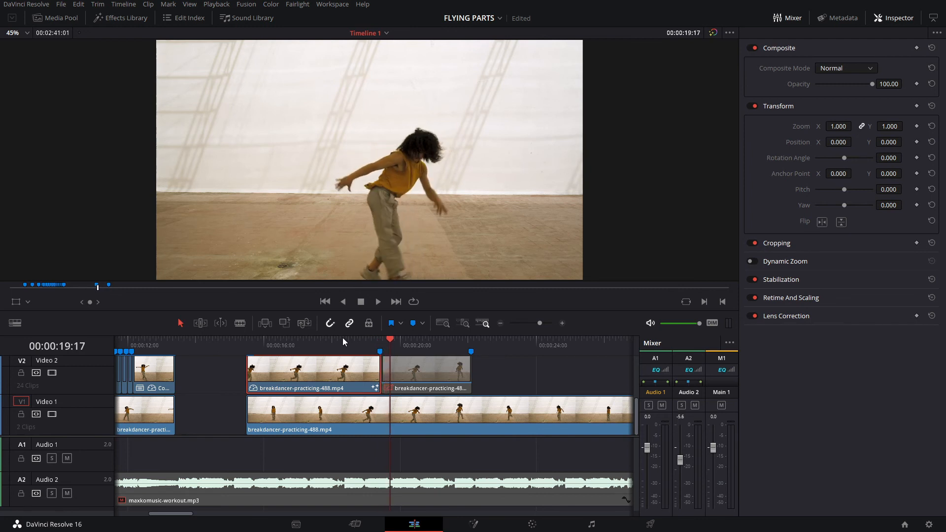
pyautogui.press('j')
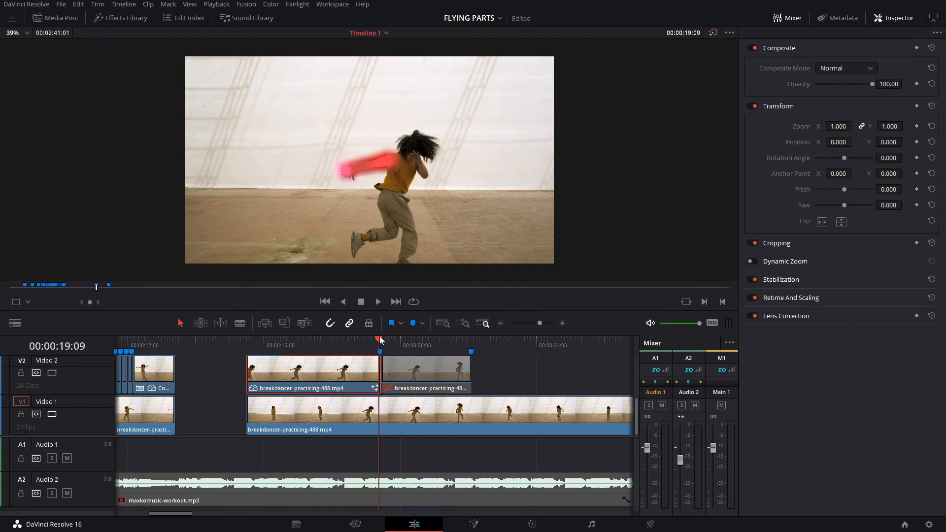
pyautogui.moveTo(380, 340); pyautogui.dragTo(382, 340)
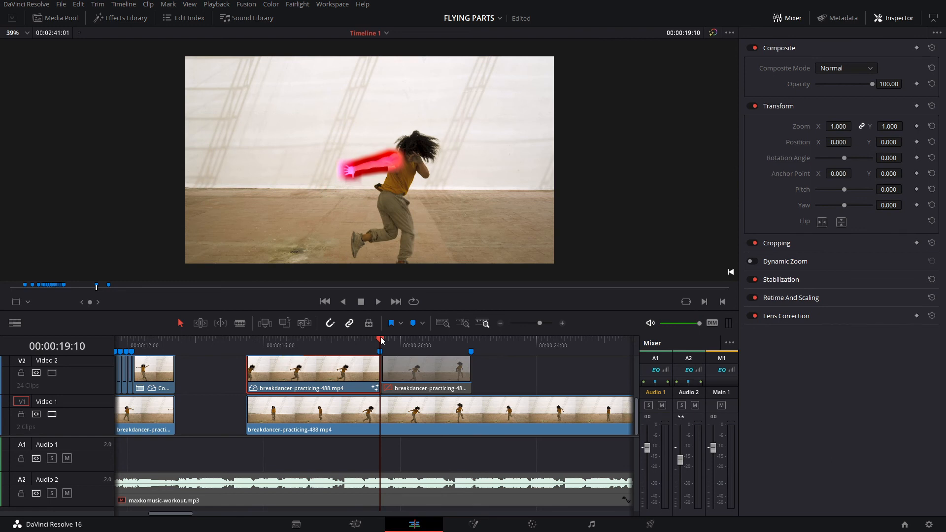
# - Examine the earlier flying body parts and their glow frame by frame from 00:00:10:18 to 00:00:11:06
pyautogui.hscroll(-6, 365, 358)
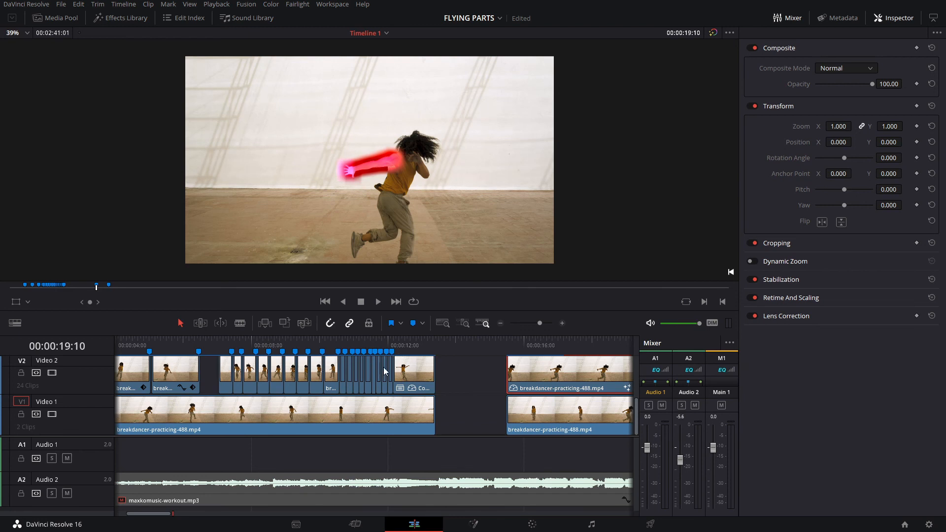
pyautogui.hscroll(-1, 472, 376)
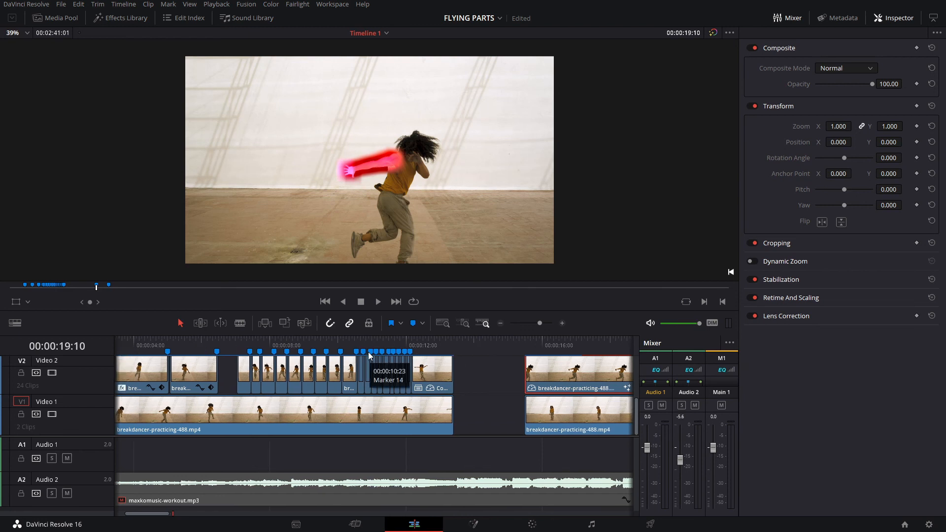
pyautogui.click(367, 351)
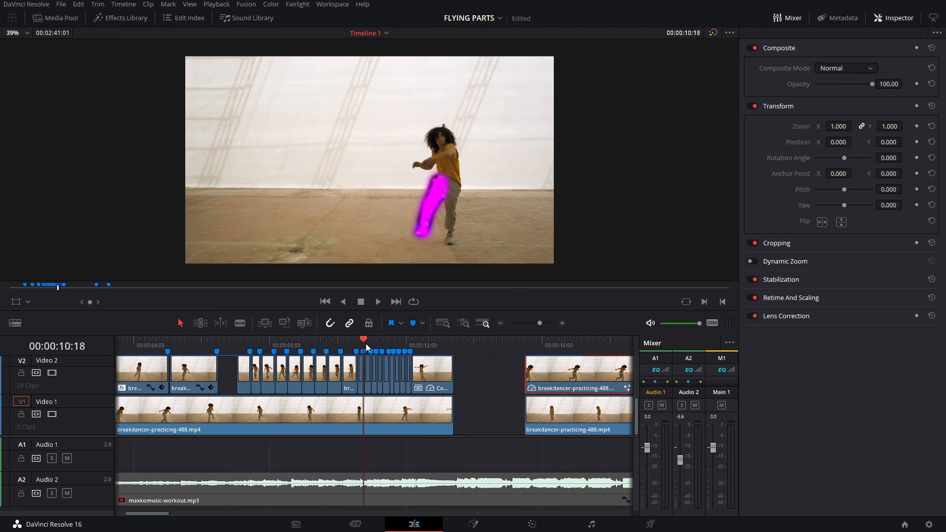
pyautogui.press('Right')
pyautogui.press('Right')
pyautogui.press('Right')
pyautogui.press('Right')
pyautogui.press('Right')
pyautogui.press('Right')
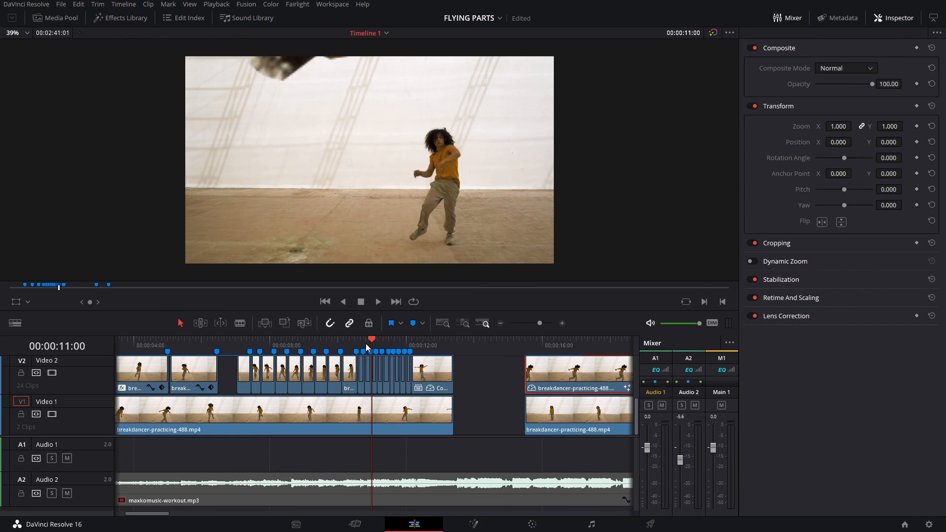
pyautogui.press('Right')
pyautogui.press('Right')
pyautogui.press('Right')
pyautogui.press('Right')
pyautogui.press('Right')
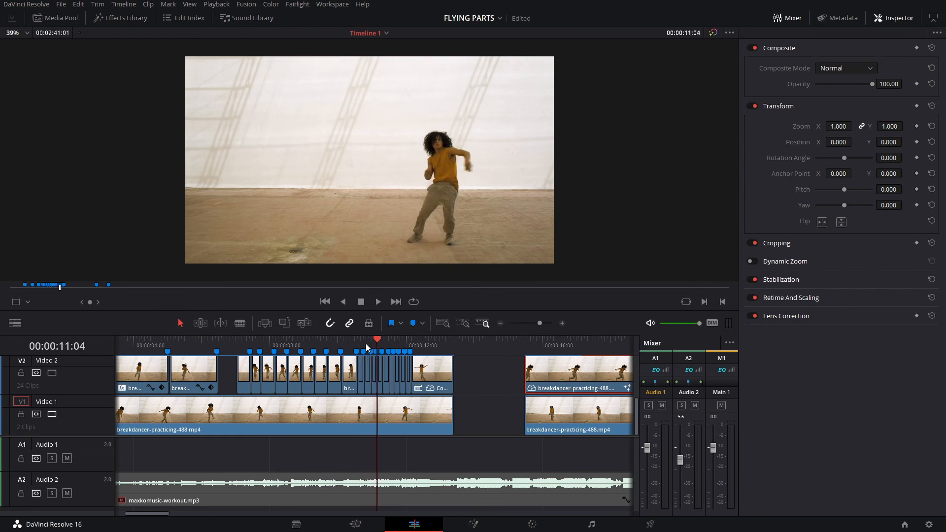
pyautogui.press('Right')
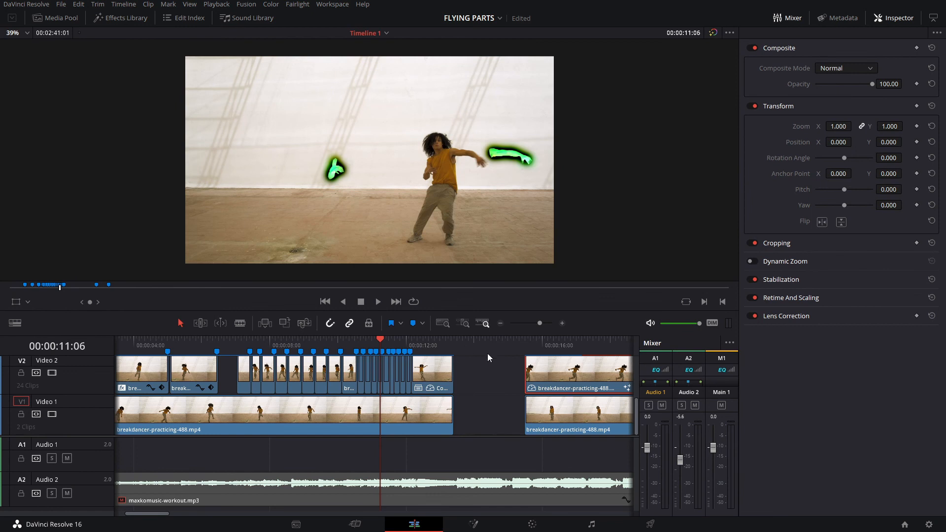
# - Go back to the marker at 00:00:19:10 and open the arm clip on Video 2 in the Fusion page
pyautogui.hscroll(4, 458, 360)
pyautogui.click(467, 341)
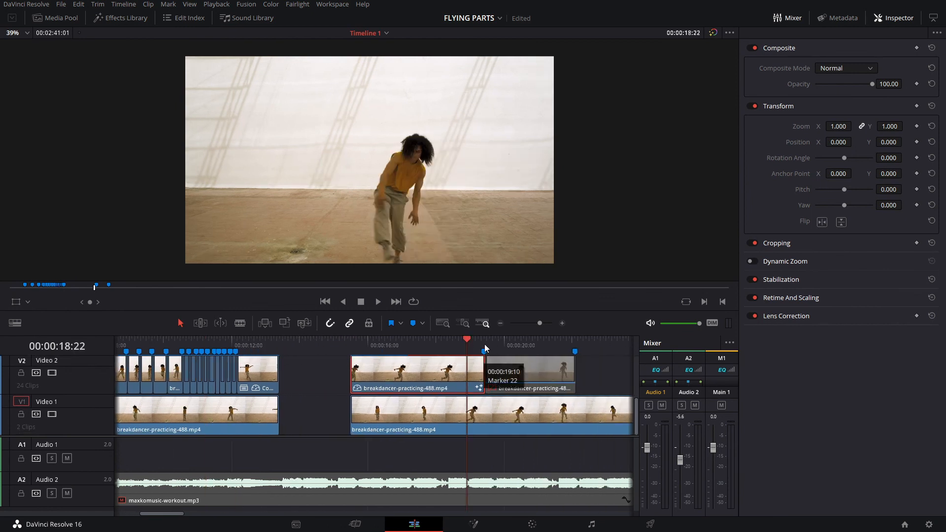
pyautogui.click(486, 351)
pyautogui.rightClick(476, 366)
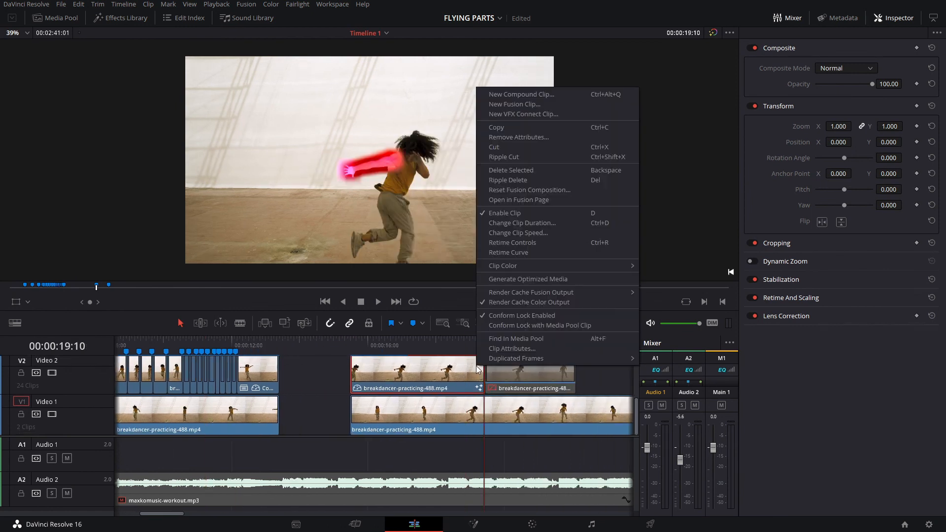
pyautogui.click(557, 201)
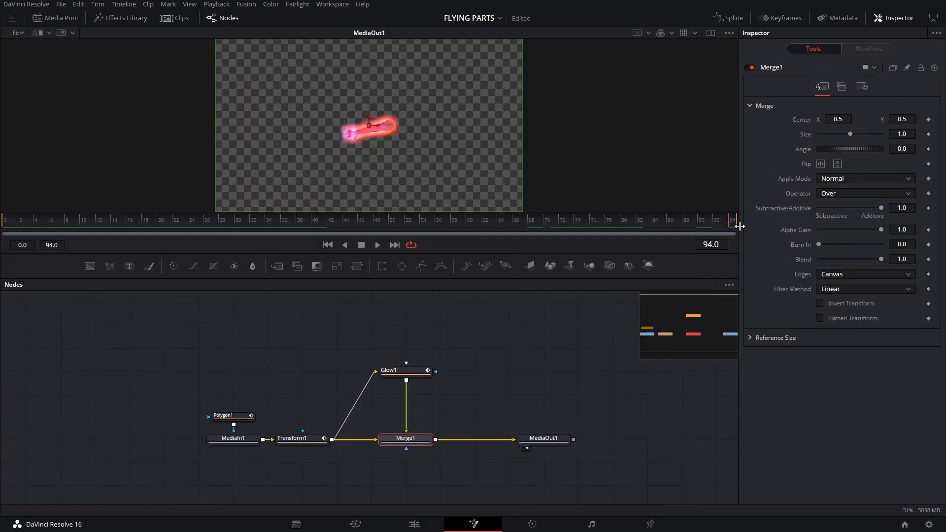
# - Set Glow1's Green Scale and Alpha Scale both to 1.591
pyautogui.click(750, 337)
pyautogui.click(404, 377)
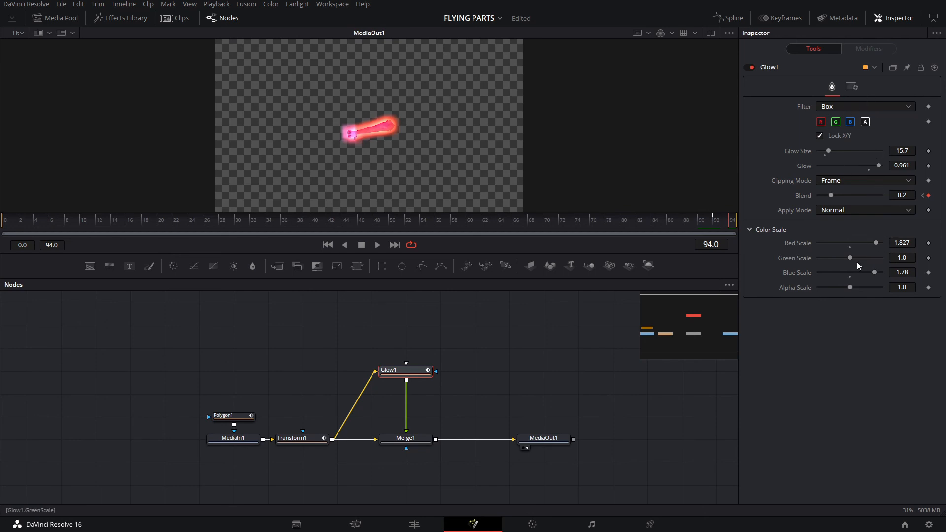
pyautogui.moveTo(853, 259); pyautogui.dragTo(867, 321)
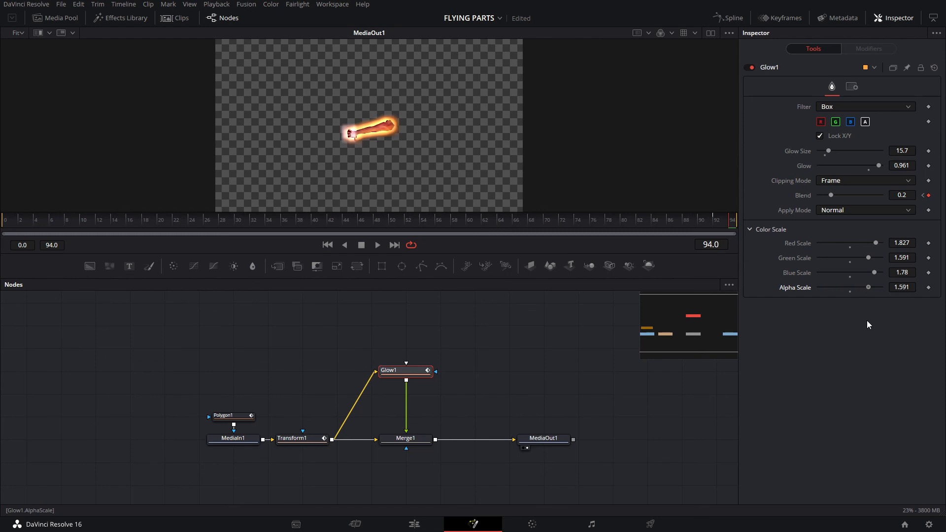